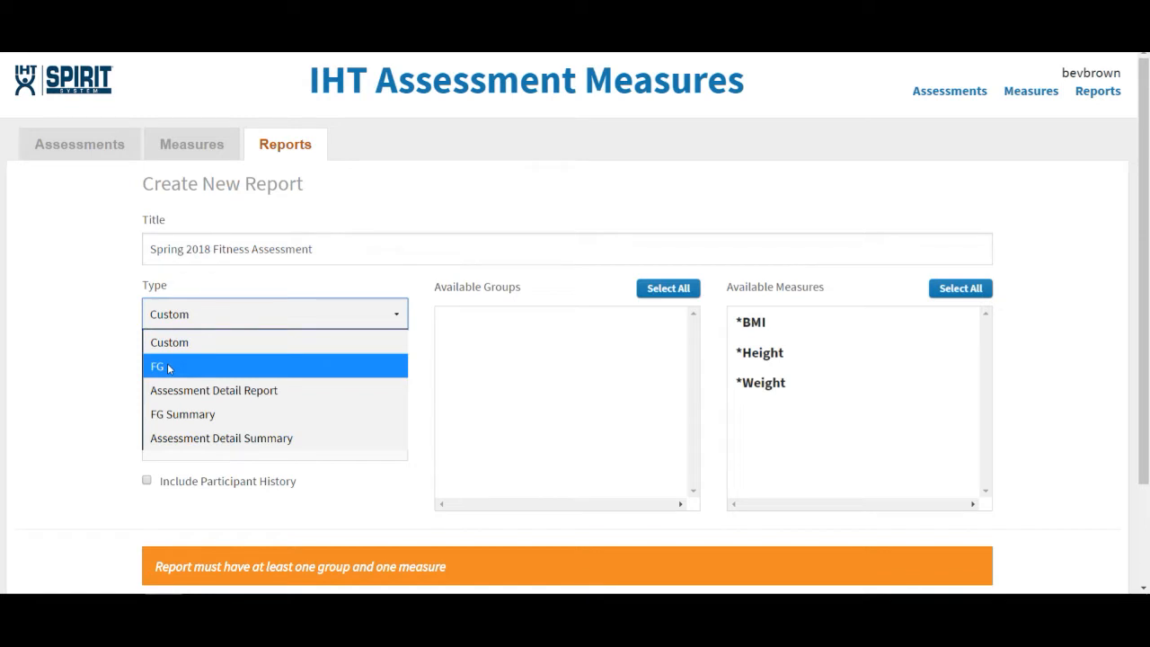
Step: Set the Spring 2018 Fitness Assessment report's type to FG and its start date to 03-05-18
click(168, 368)
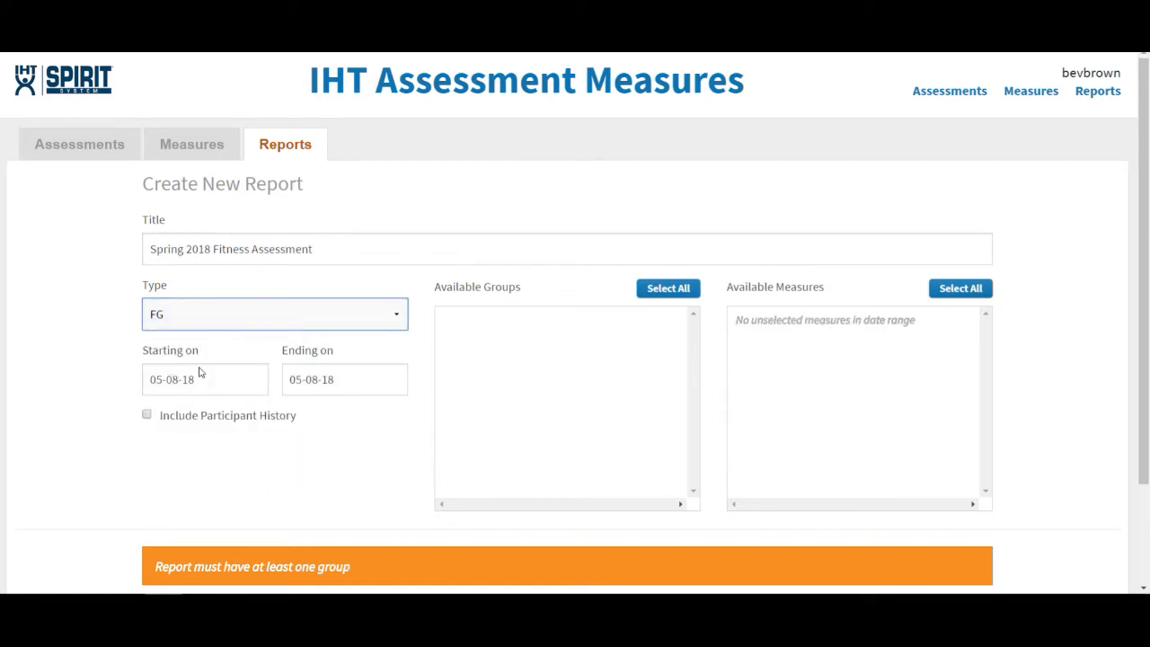
click(199, 384)
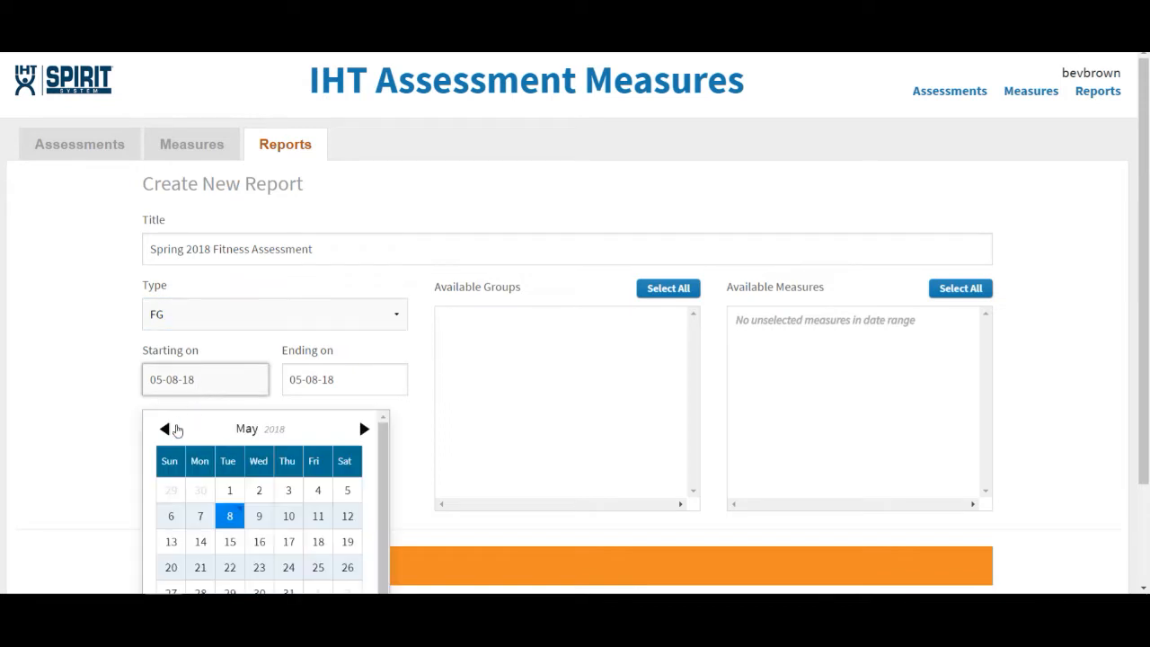
click(165, 430)
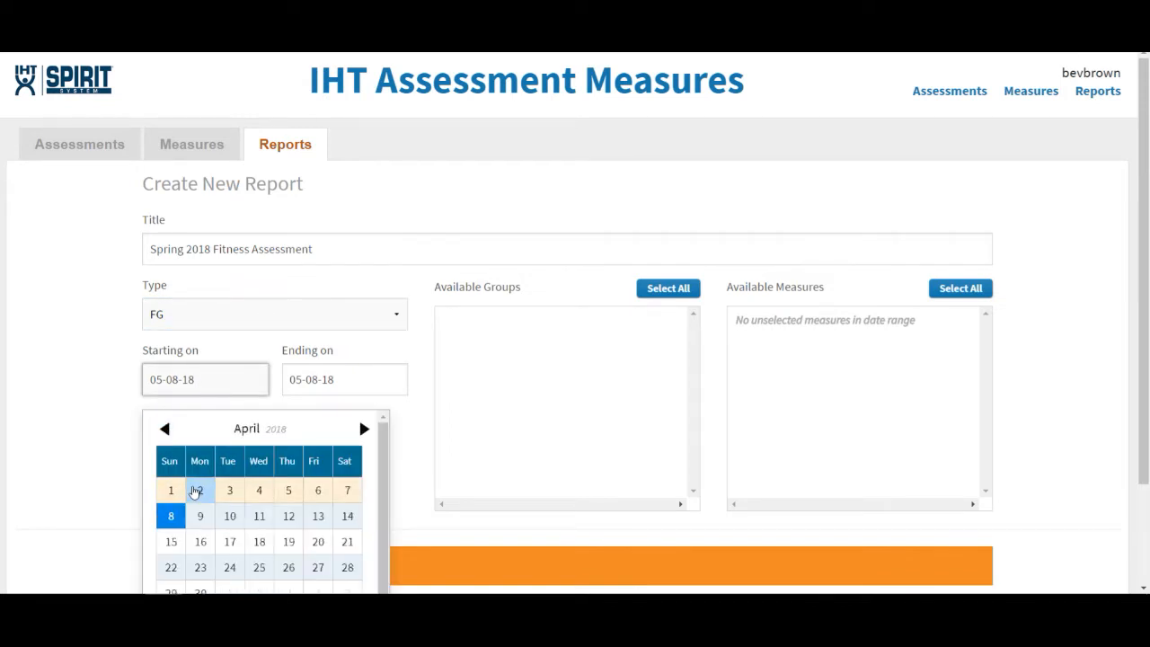
click(165, 432)
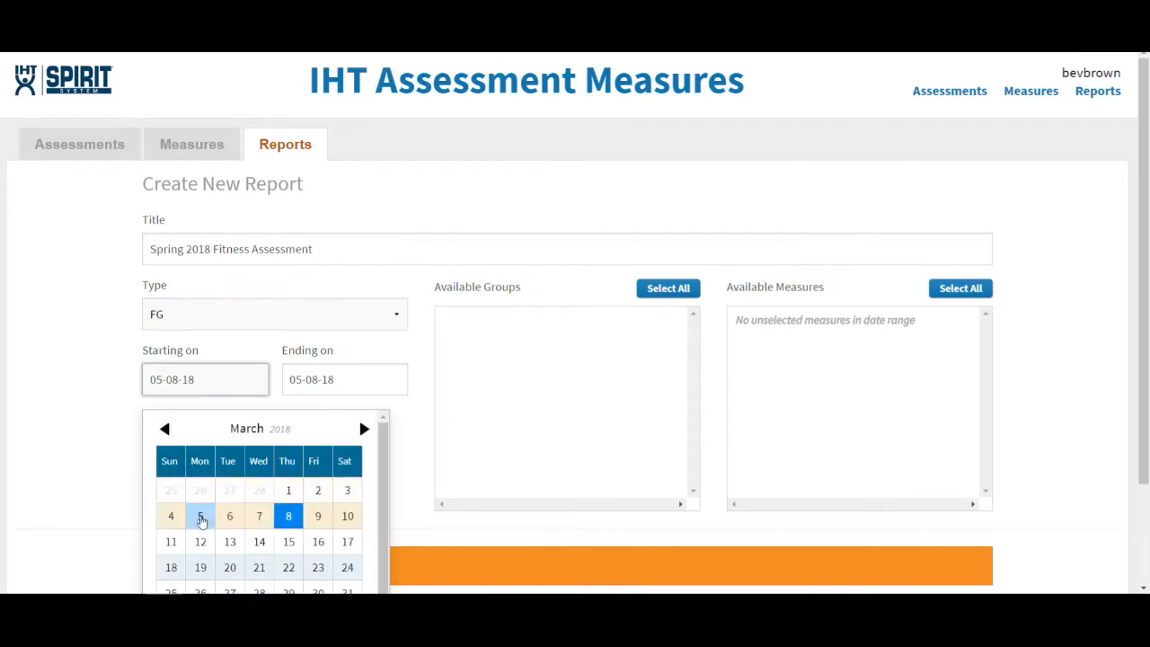
click(200, 517)
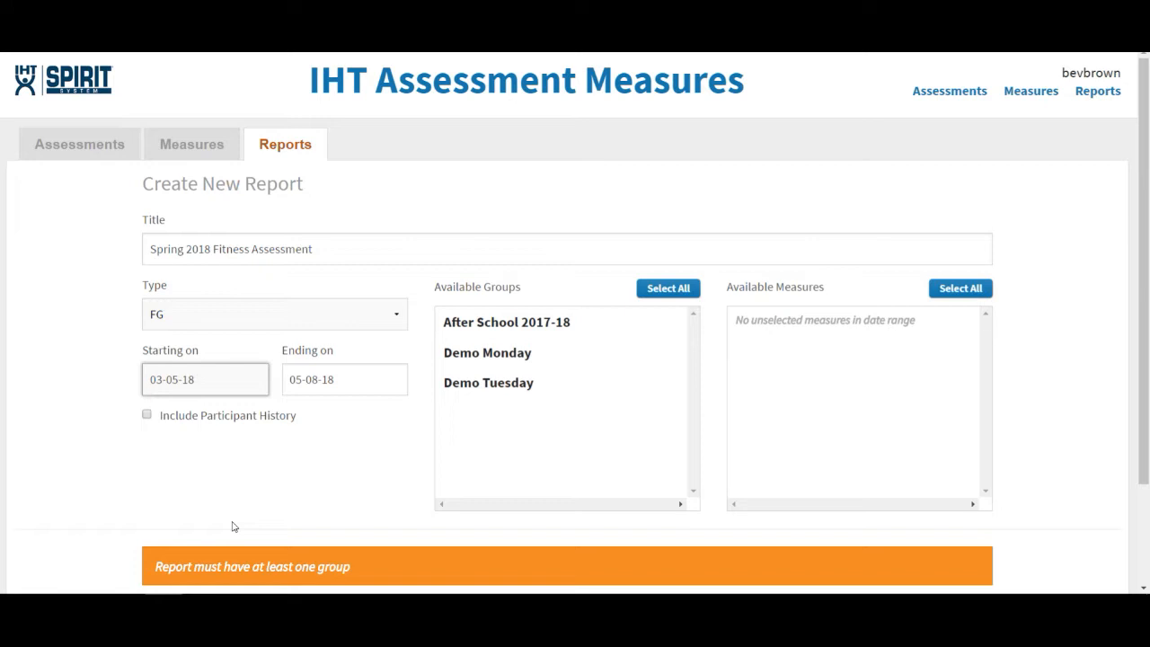
Step: Include participant history and add the Demo Tuesday group to the report
click(148, 416)
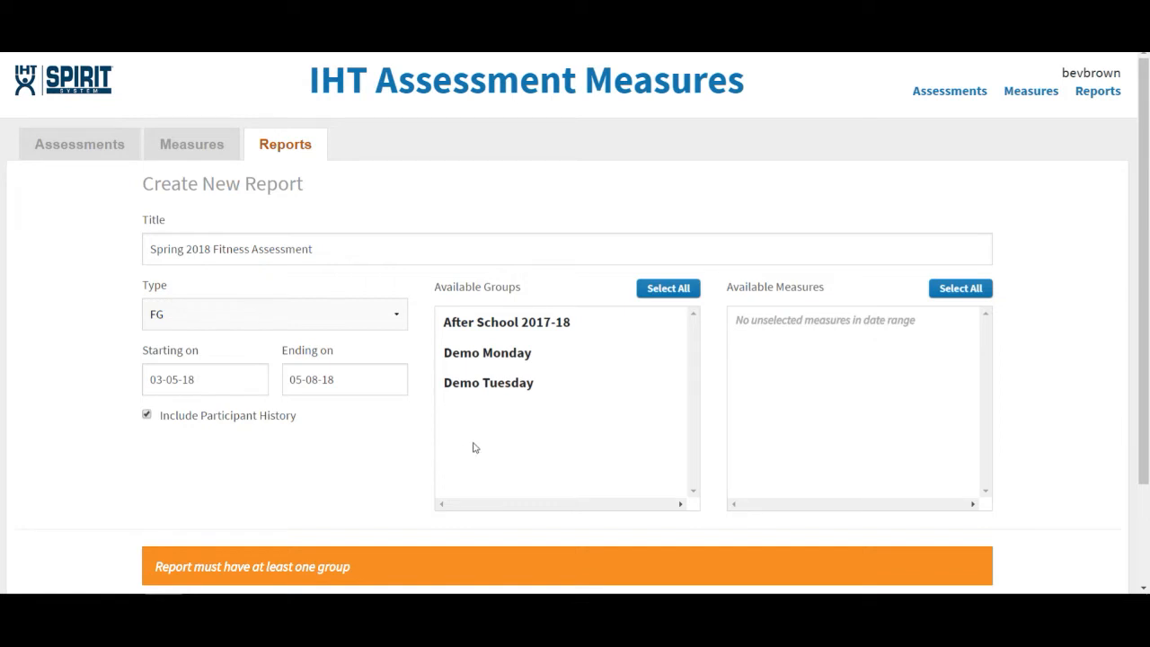
click(482, 387)
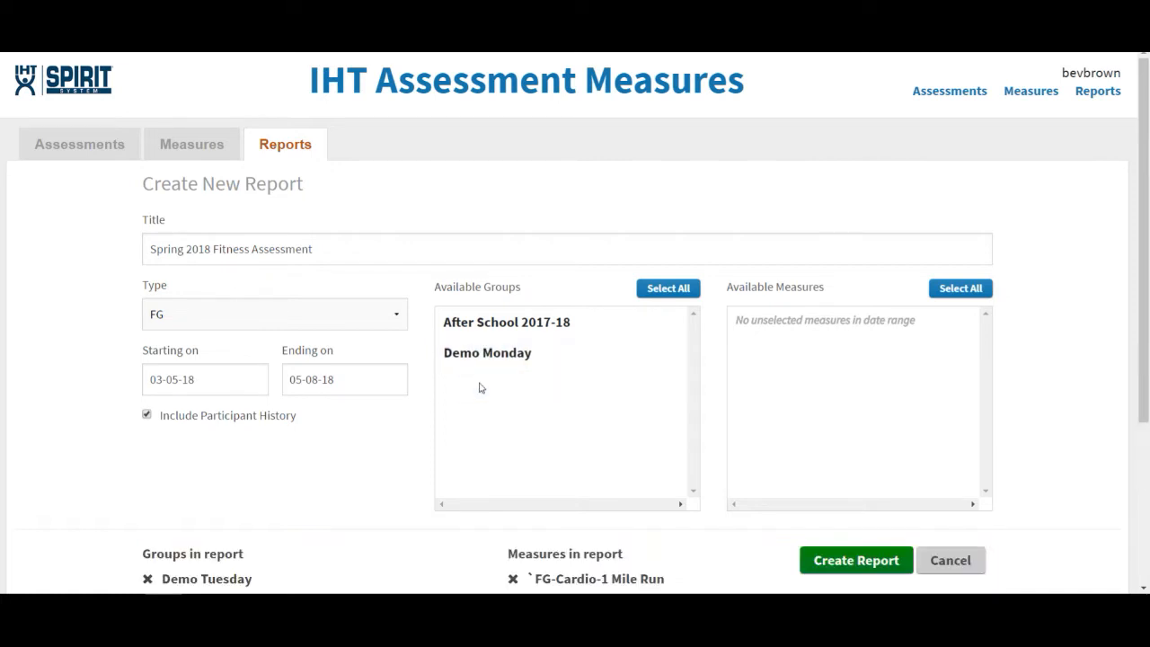
Step: Remove the BMI measure from the report and create the report
drag(1142, 95, 1147, 260)
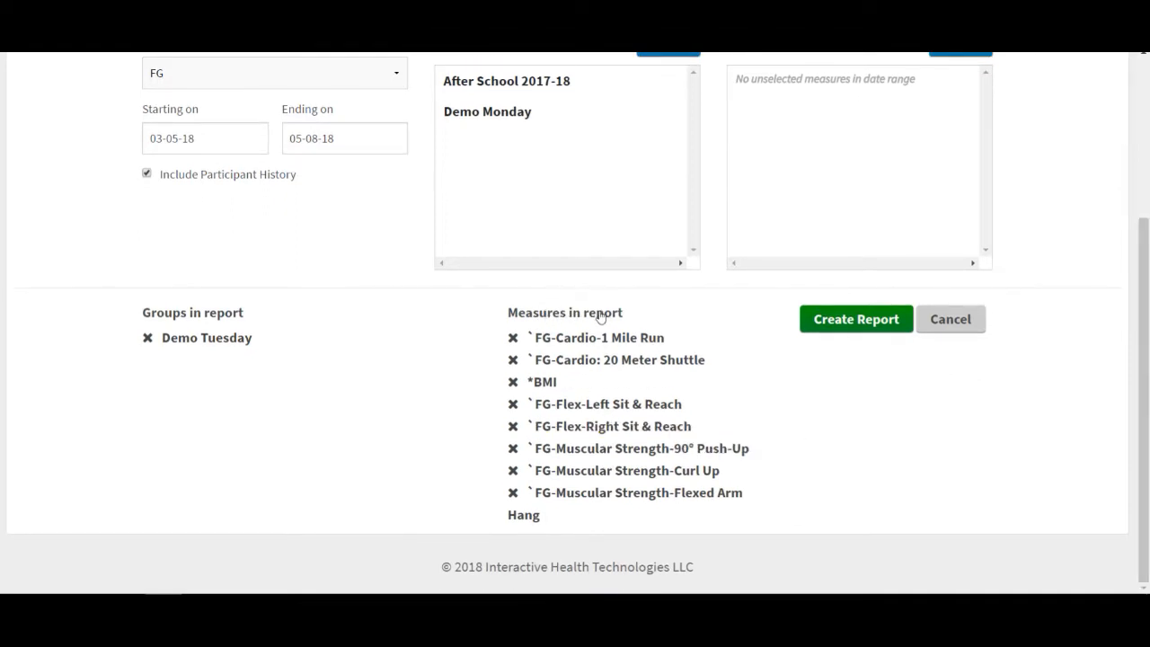
click(510, 385)
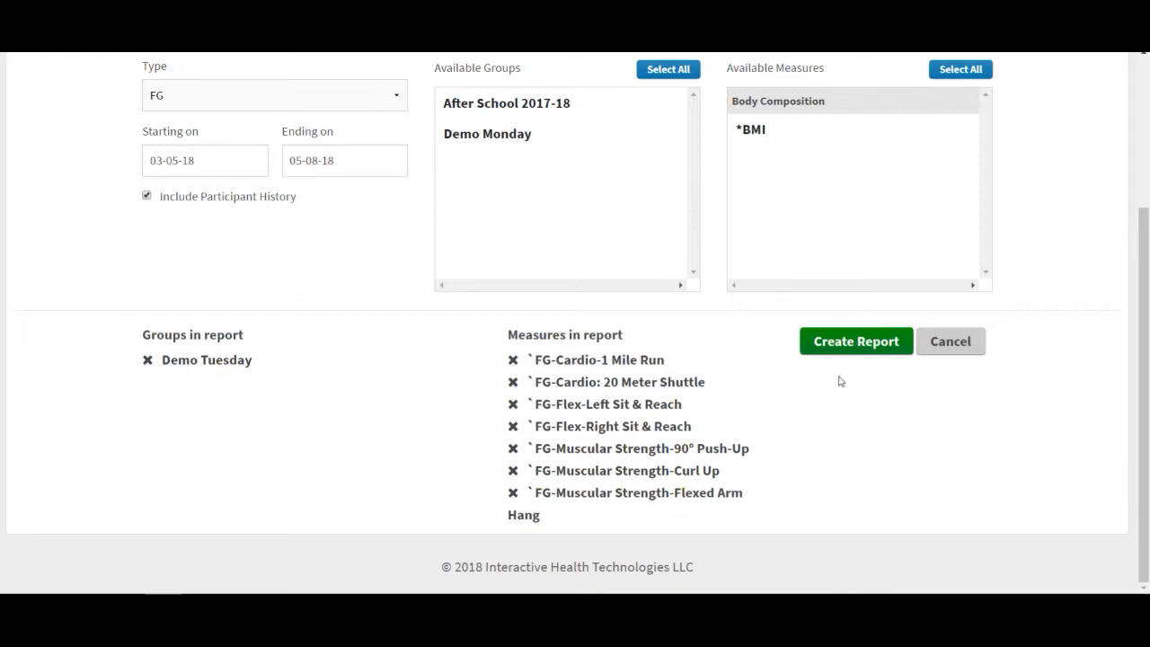
click(855, 342)
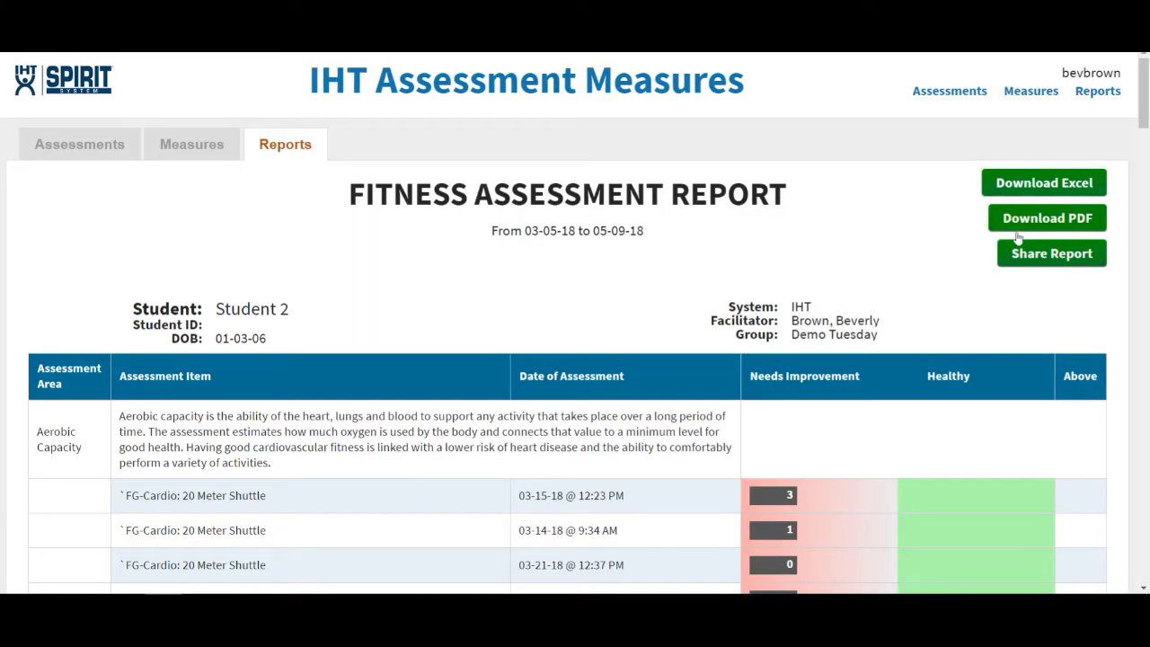
Step: Examine the report's sharing settings for primary and secondary recipients, and close them without sending any emails
click(1063, 257)
click(144, 282)
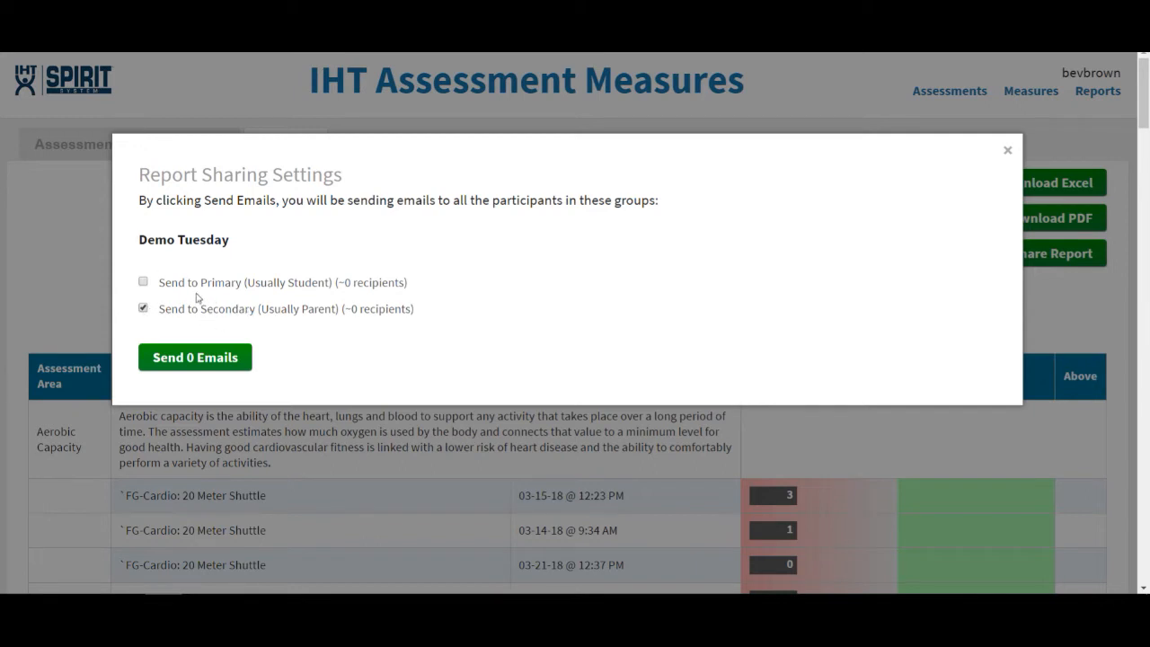
click(144, 282)
click(144, 309)
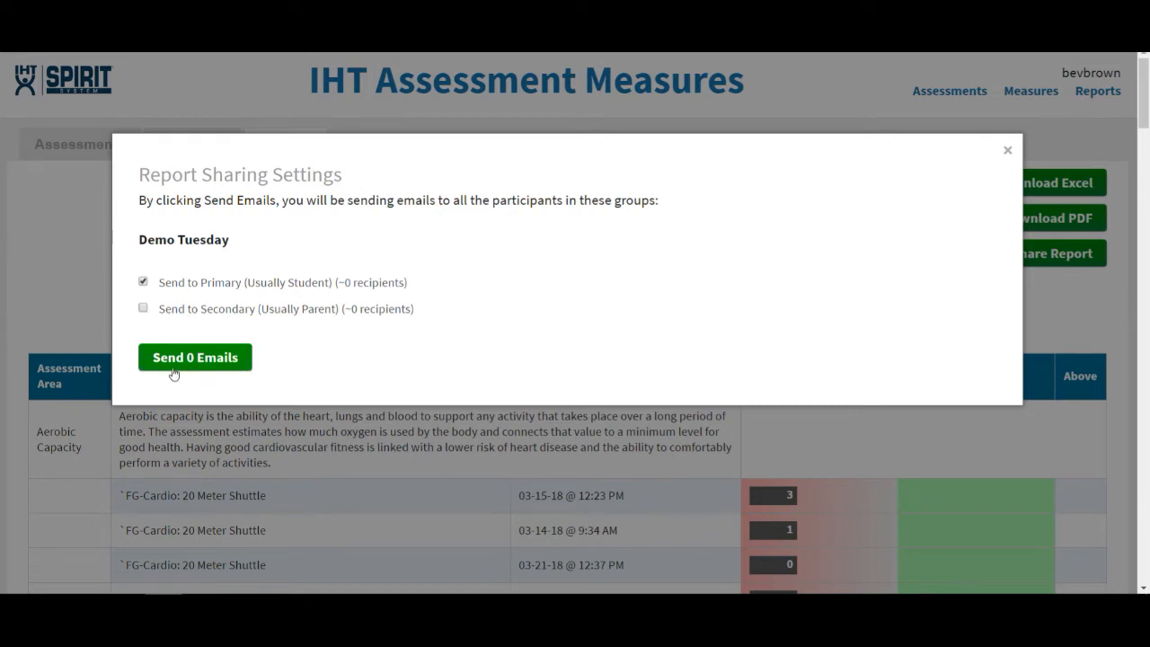
click(1008, 153)
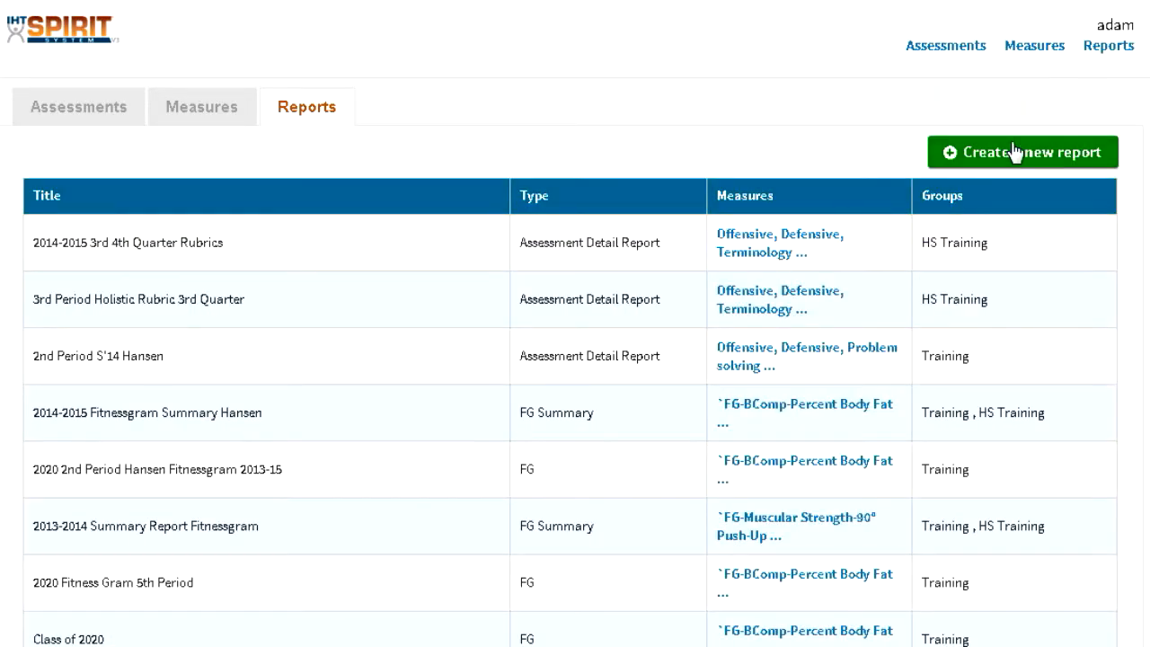
Step: Start a new report of the type Assessment Detail Report
click(1013, 153)
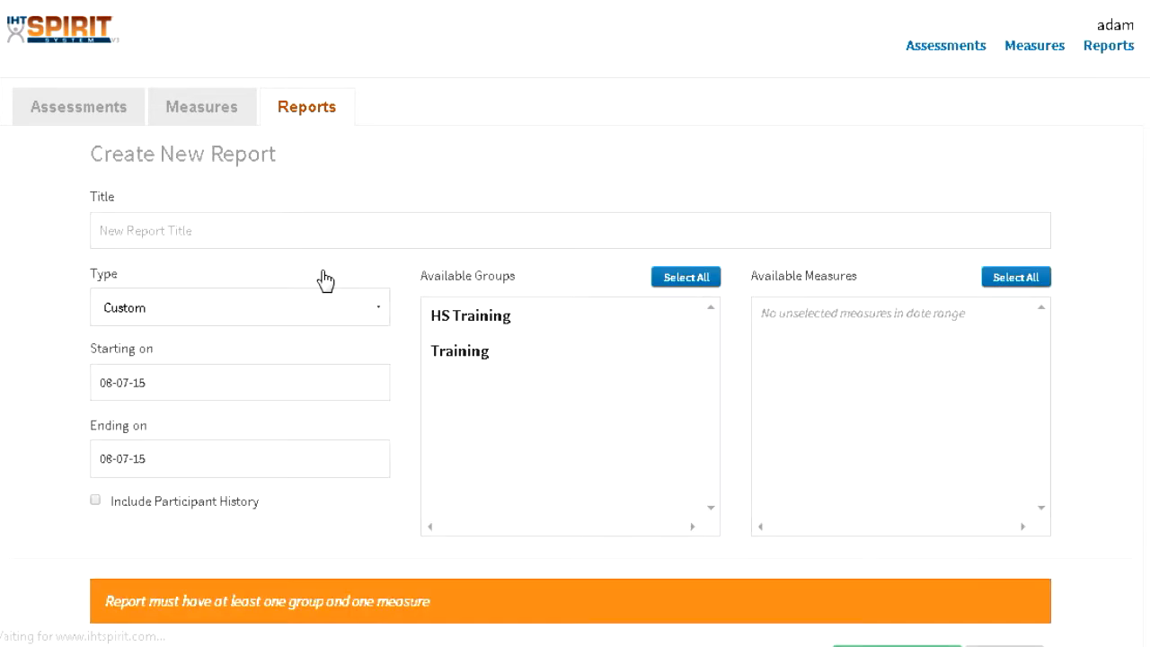
click(249, 317)
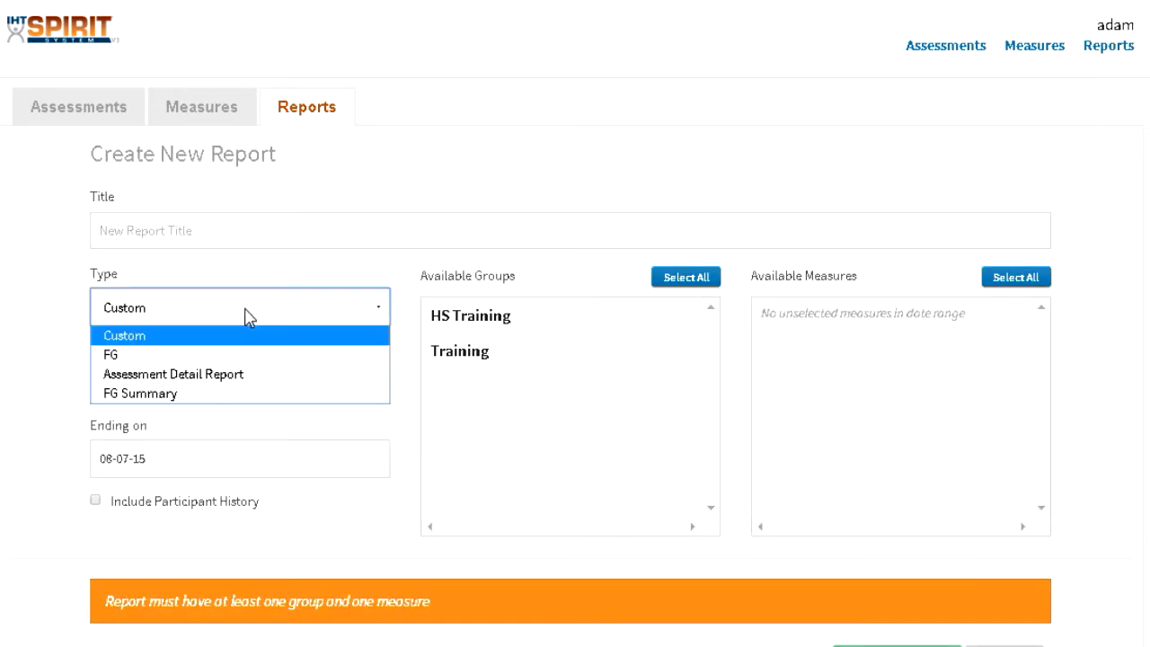
click(228, 382)
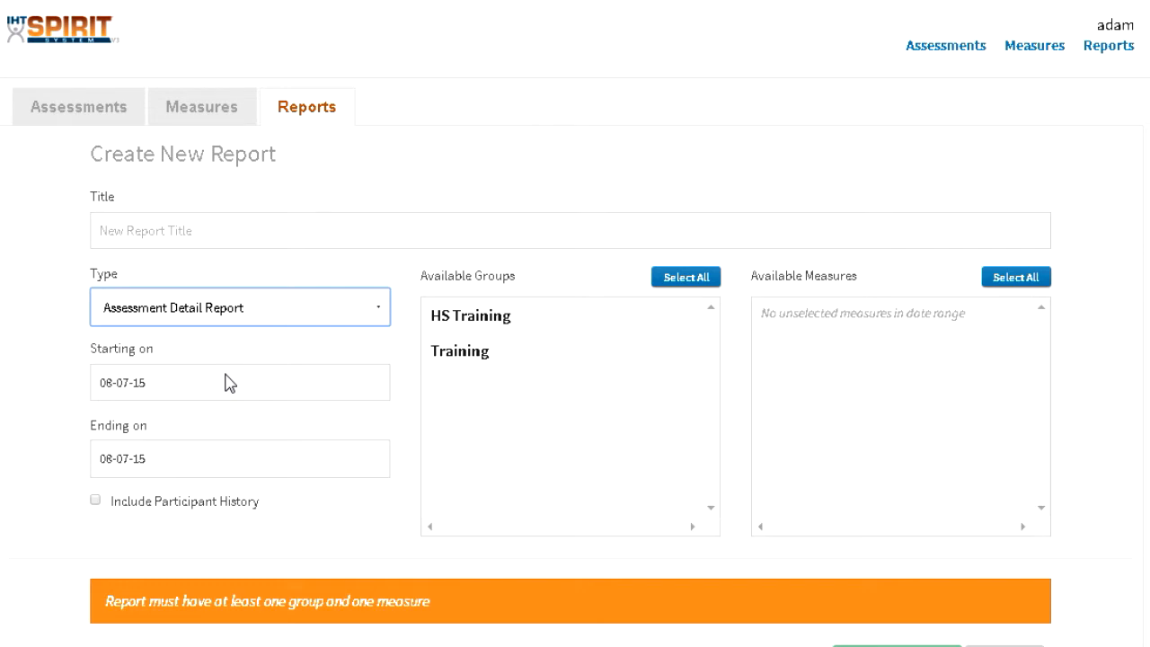
Step: Title the report "2014-15 2nd quarter Rubrics" followed by the teacher's surname
click(136, 231)
text(201)
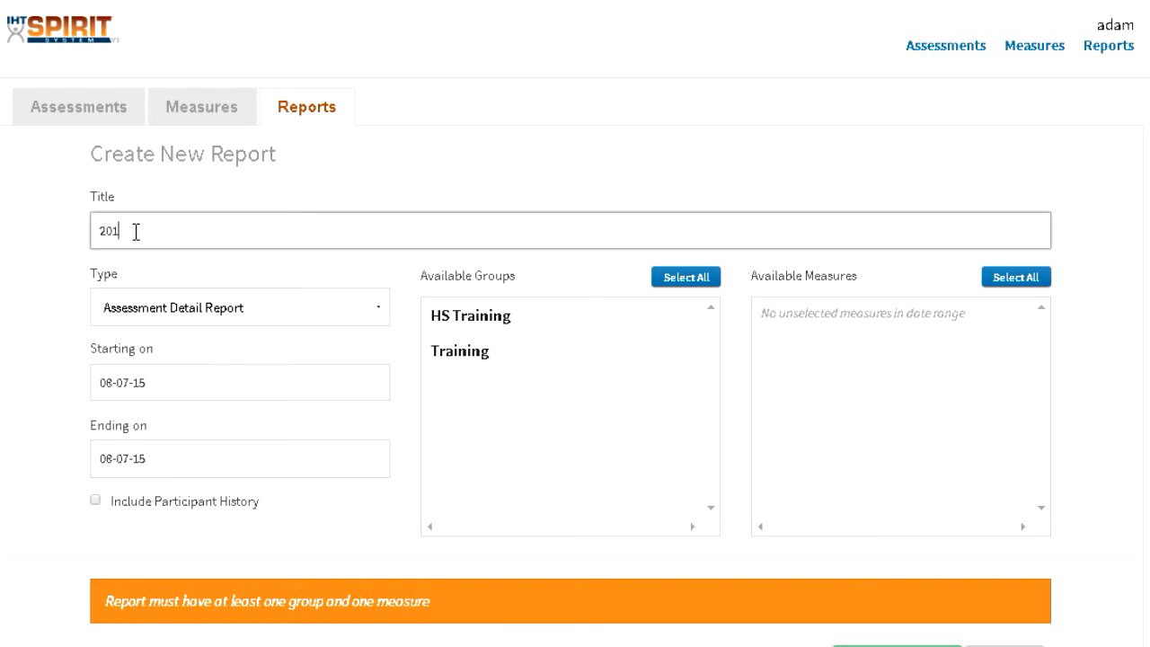
text(4-15 2nd quarter Rubrics Hansen)
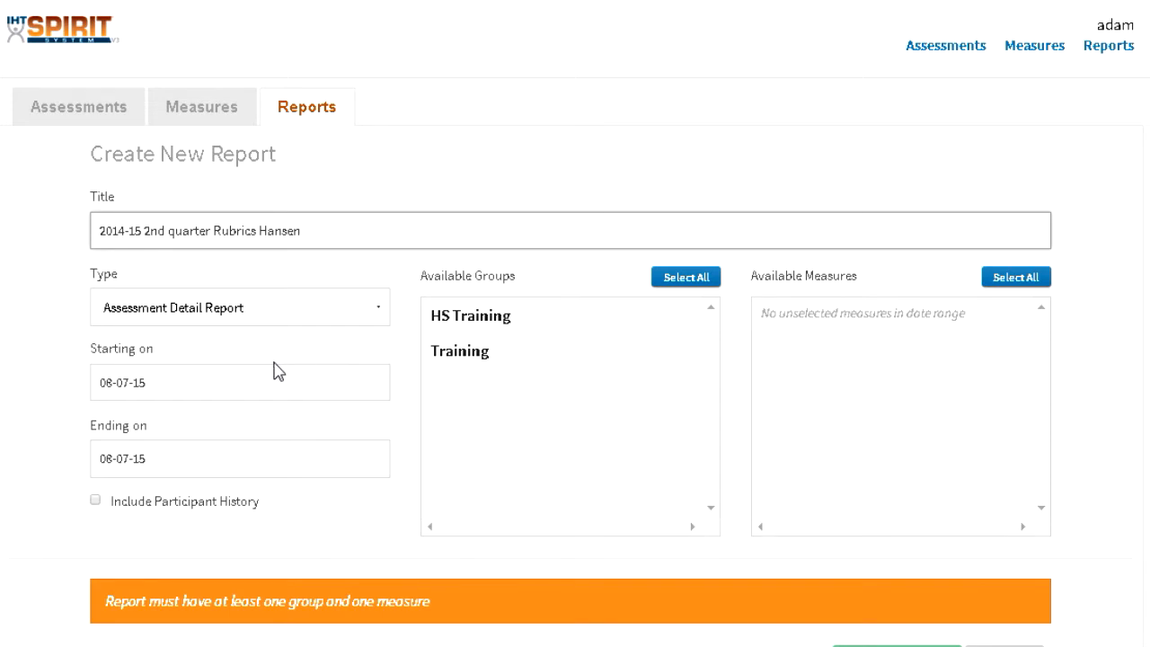
Step: Set the rubric report's start date to 07-05-15 and add the HS Training group
click(252, 393)
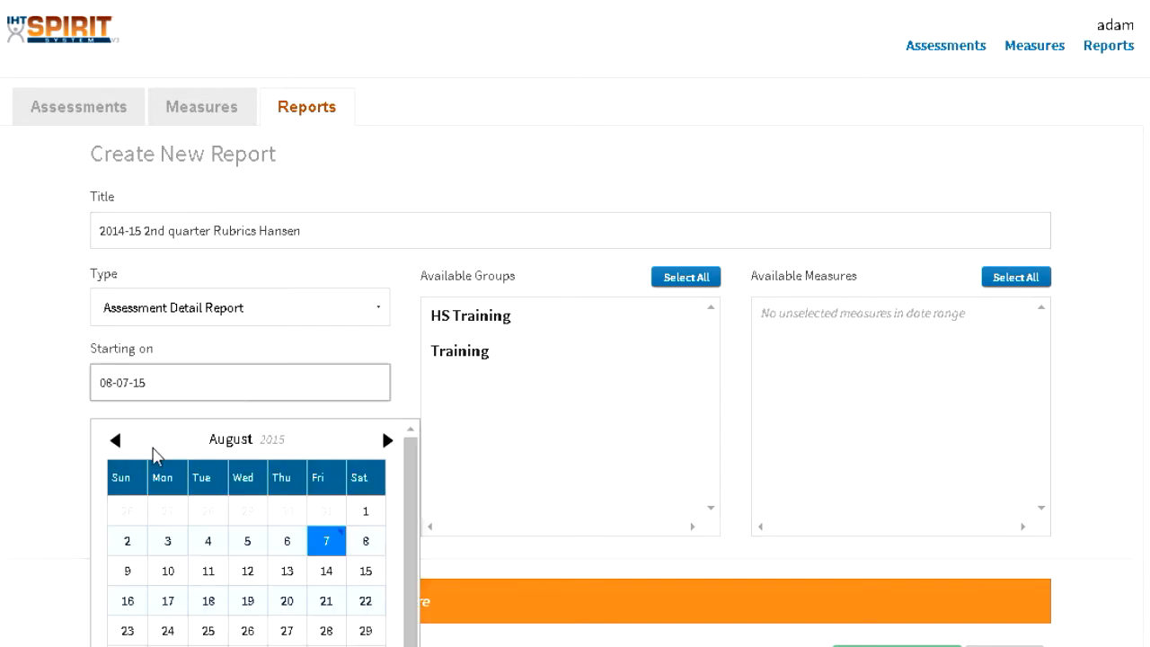
click(121, 444)
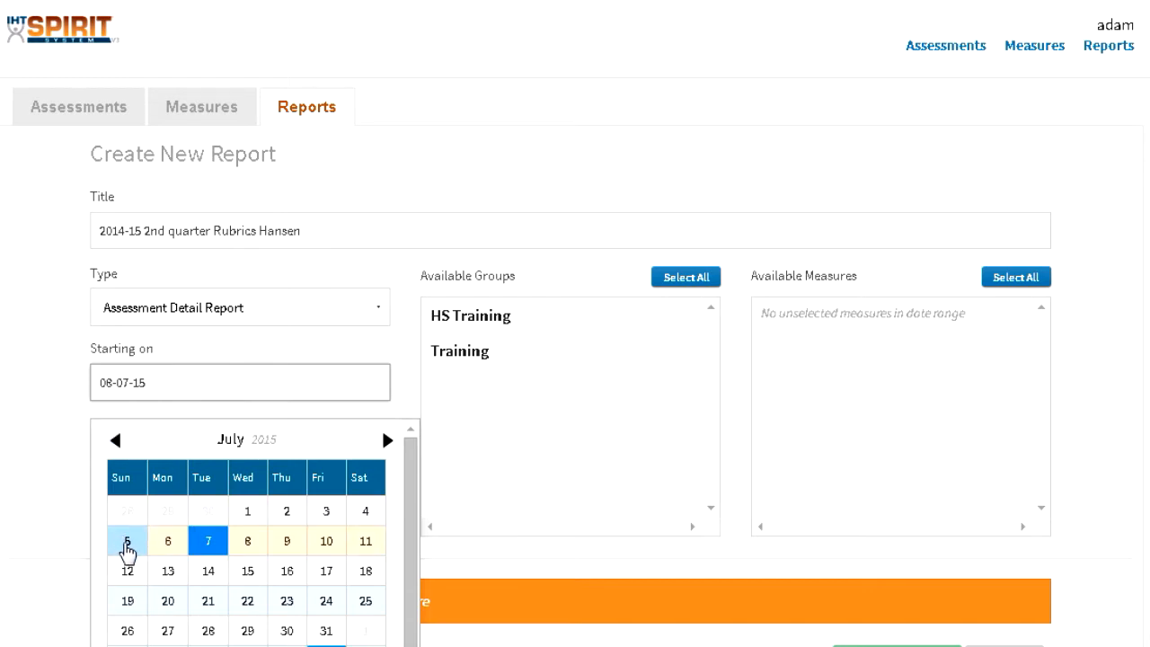
click(126, 541)
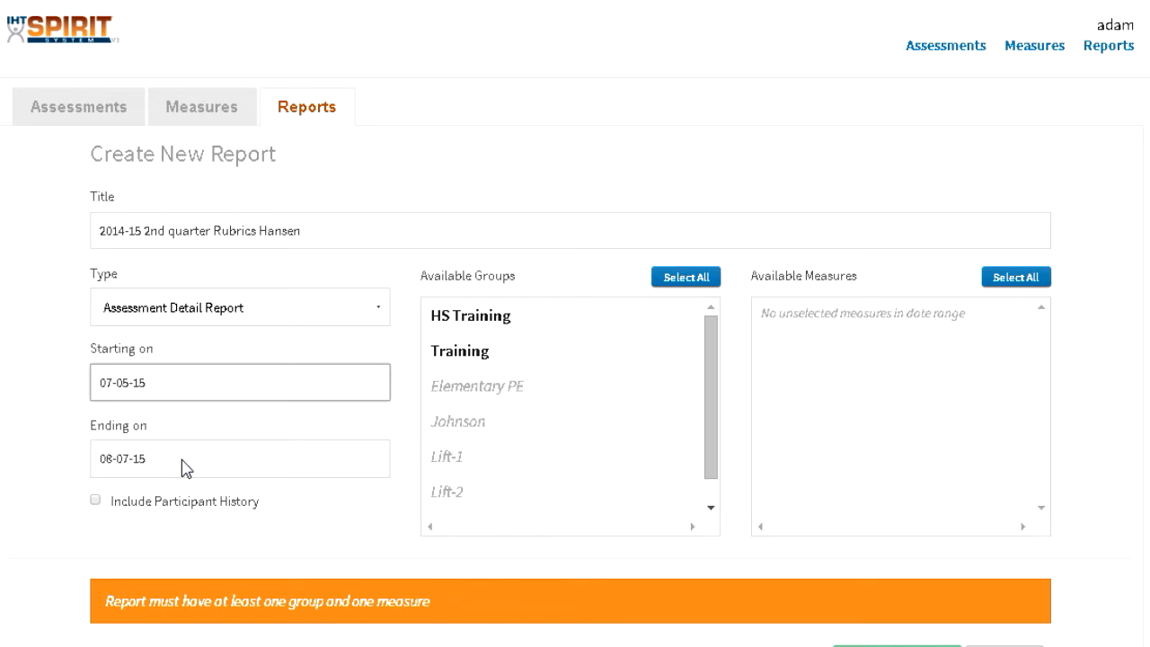
click(459, 324)
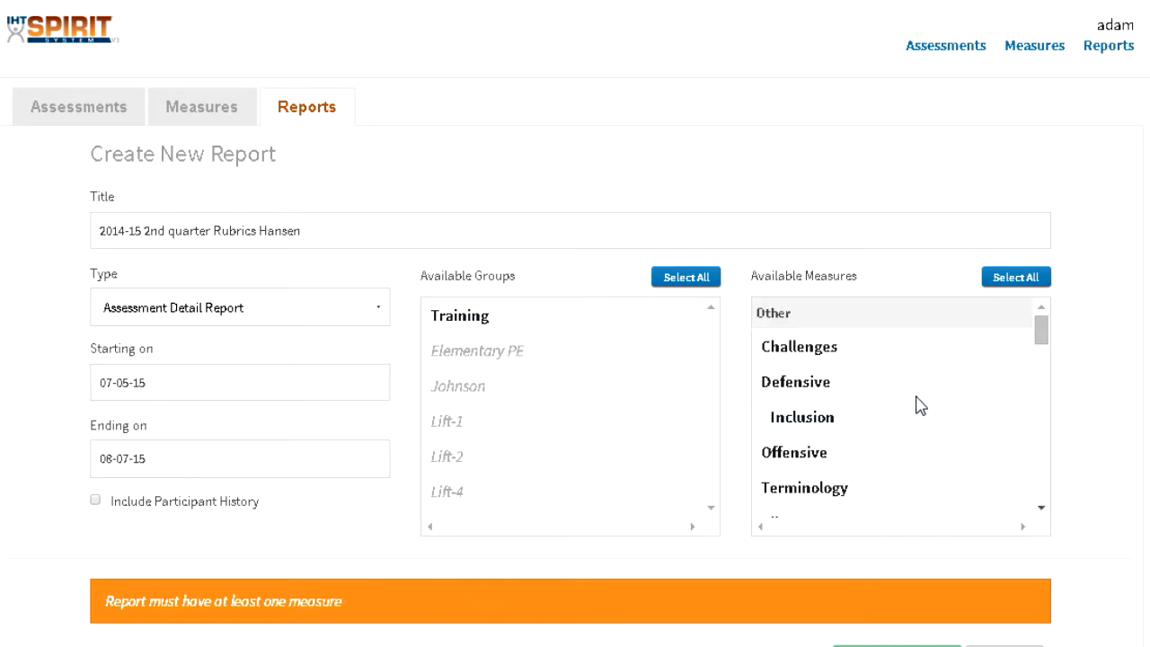
Step: Add the measures Challenges, Defensive, Inclusion, Offensive and Problem solving to the report
click(843, 349)
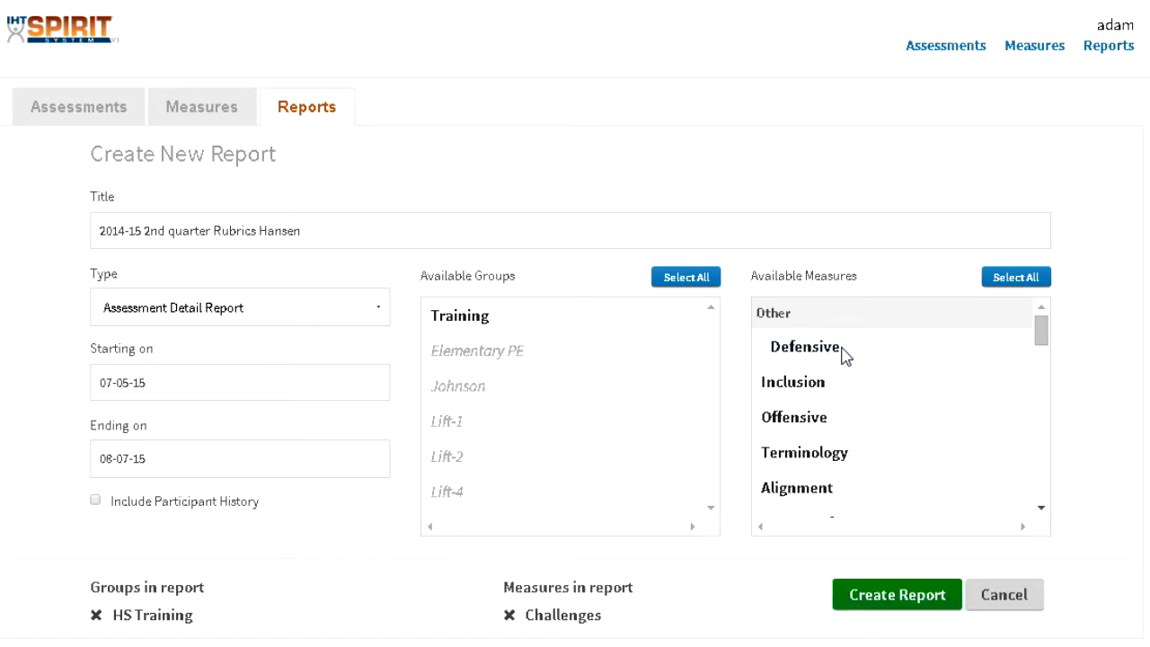
click(836, 351)
click(834, 348)
click(833, 350)
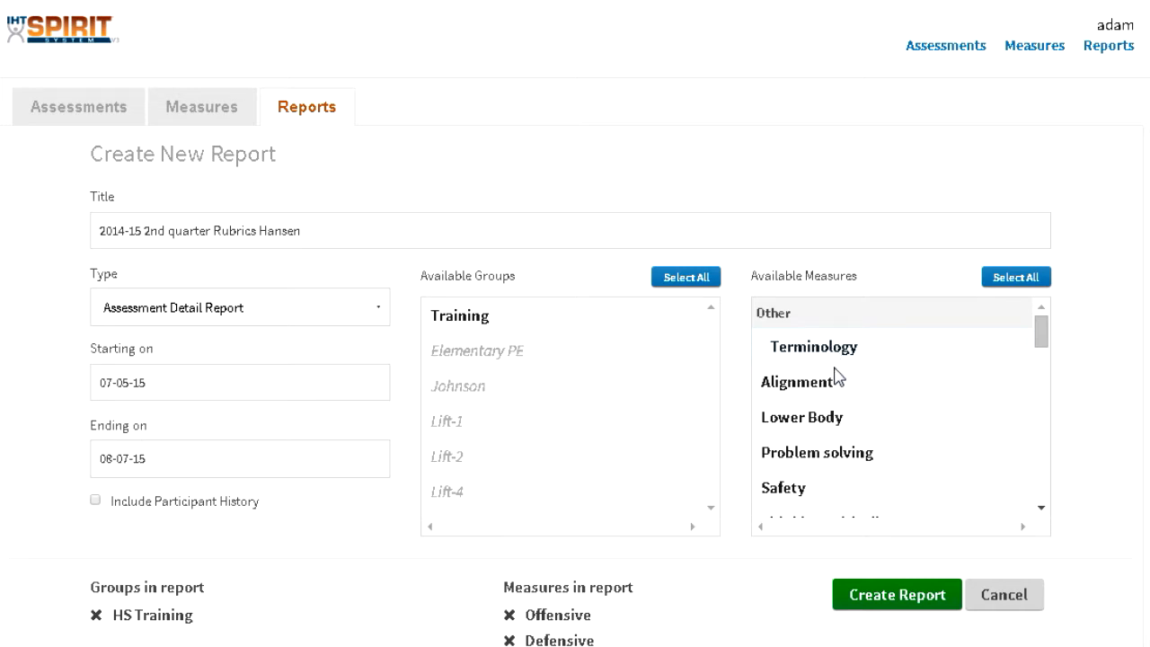
click(845, 458)
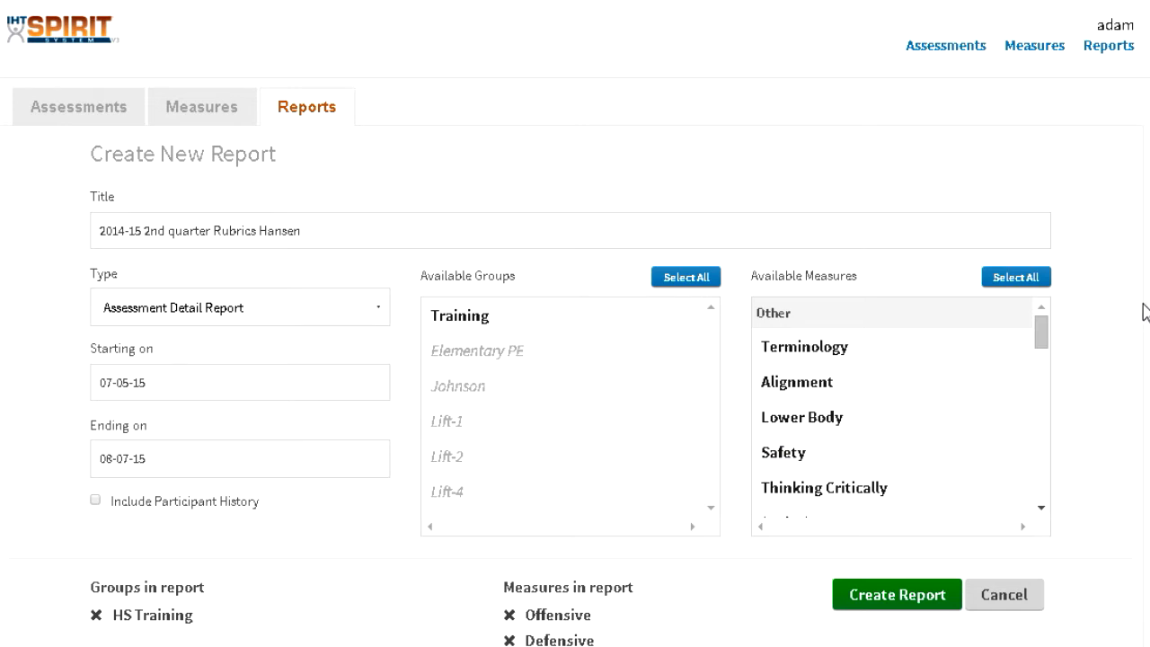
Step: Create the Assessment Detail Report and look through the students' dated rubric levels for each assessment item
scroll(575, 324, down, 3)
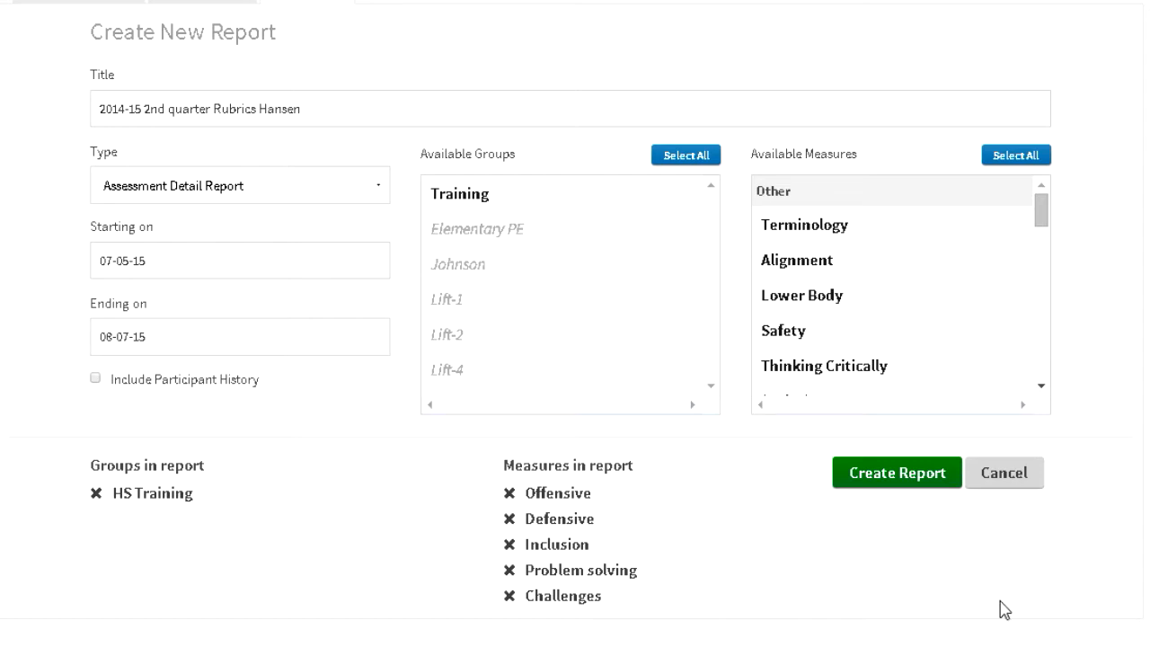
click(908, 477)
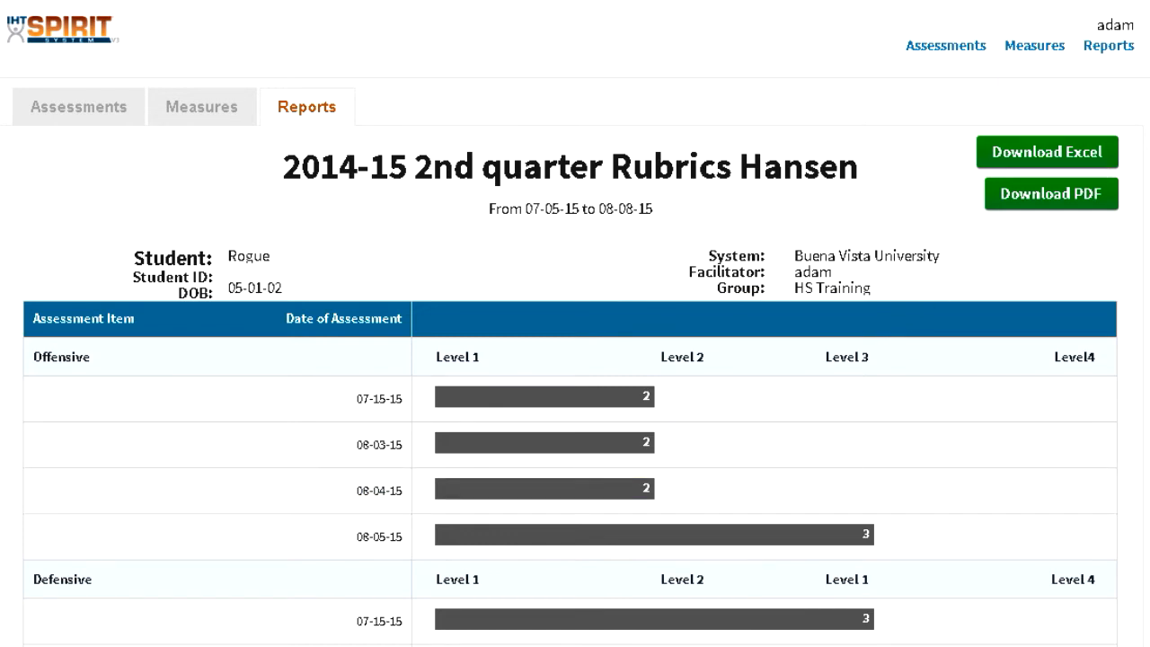
scroll(575, 359, down, 3)
scroll(575, 359, up, 2)
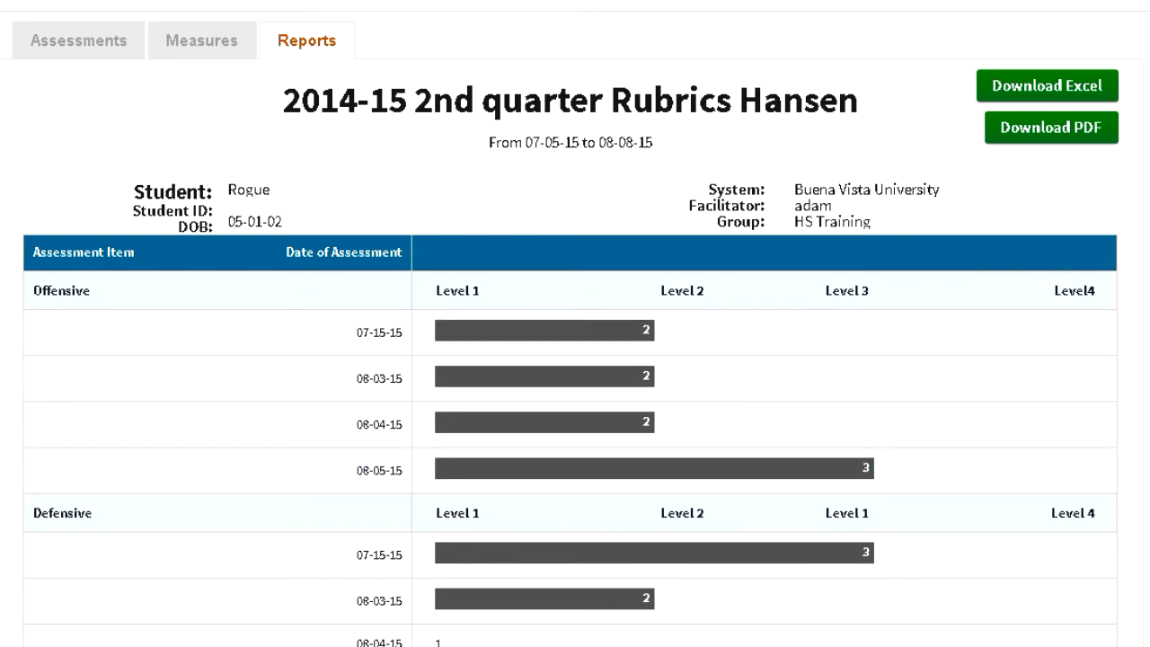
scroll(570, 359, down, 3)
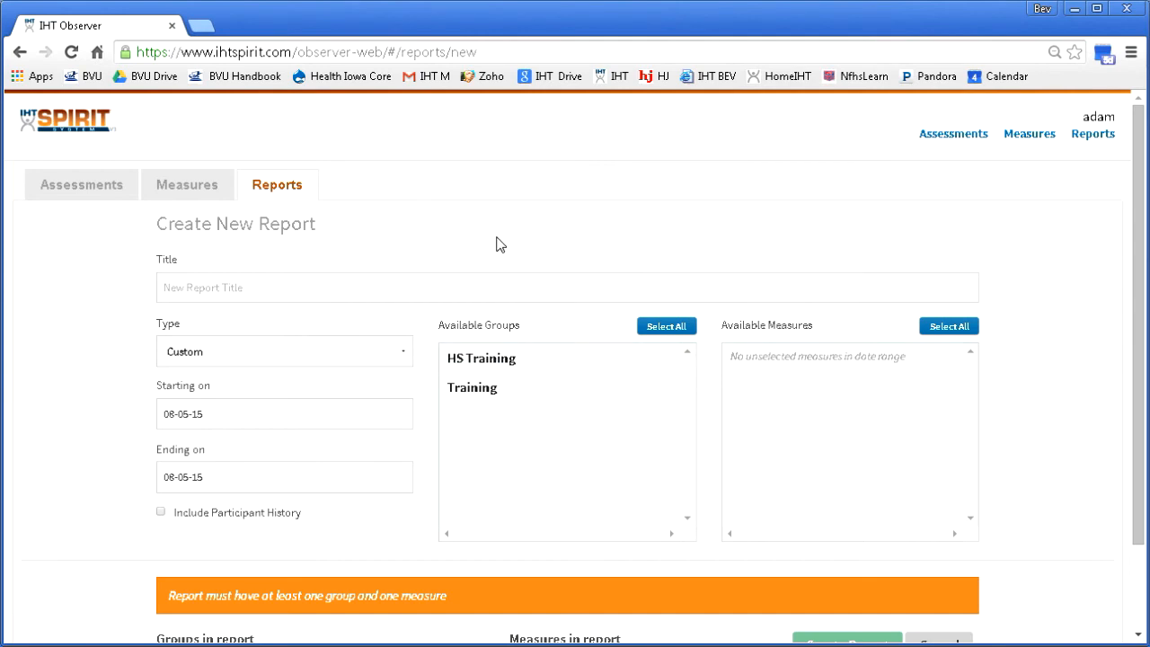
Step: Title the new report "4th Period Tchoukball Rubric" and keep its type as Custom
click(482, 287)
text(4)
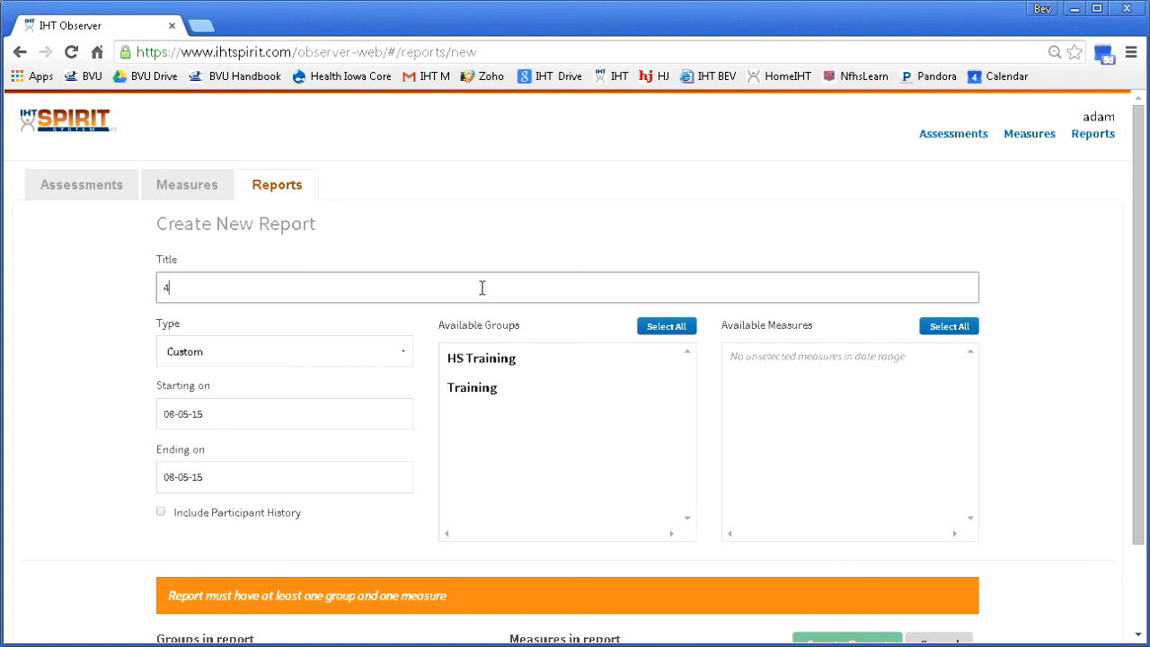
text(th Period Tchoukball R)
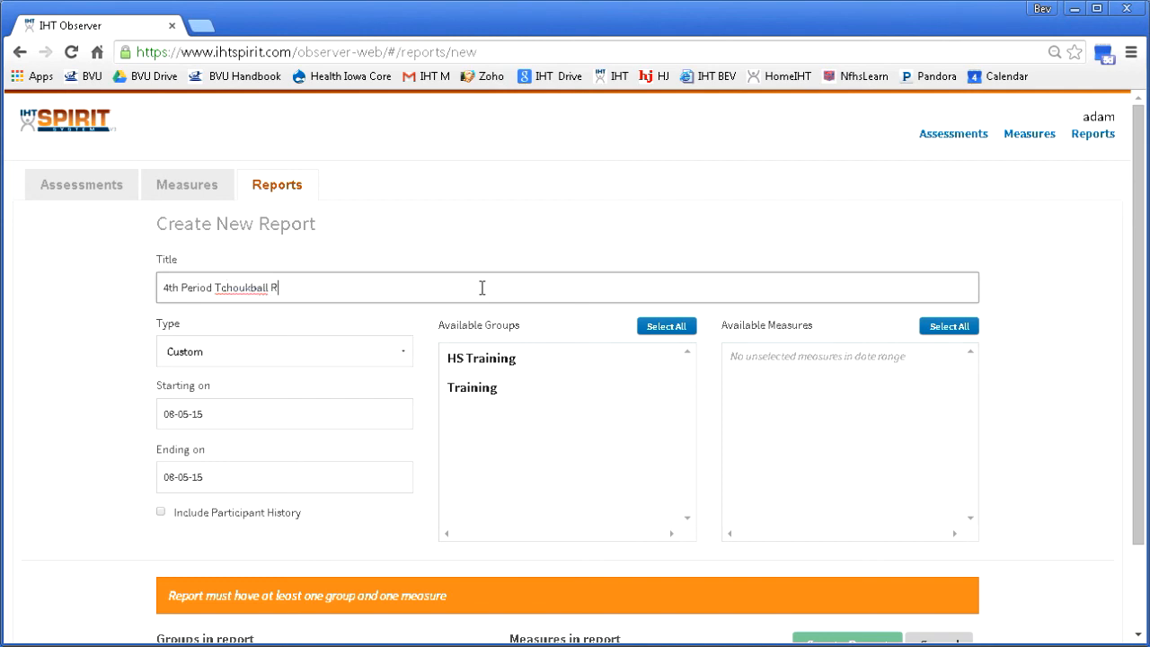
text(ubric)
click(370, 353)
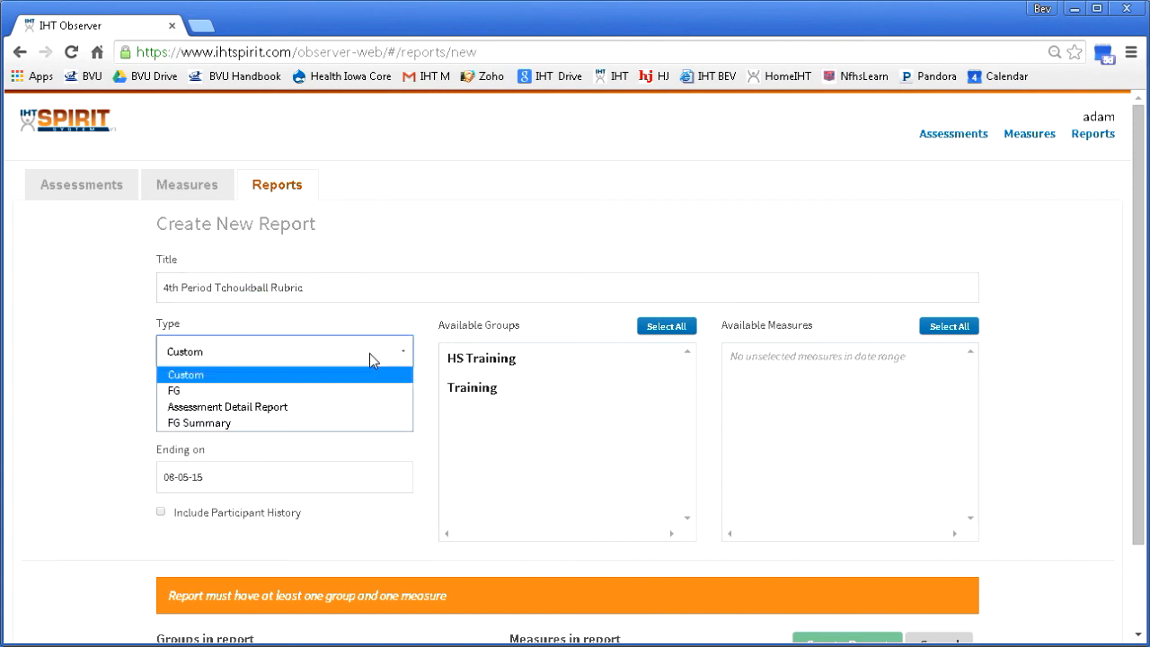
click(369, 353)
Step: Set the Tchoukball report's start date to 07-05-15 and add the HS Training group
click(350, 423)
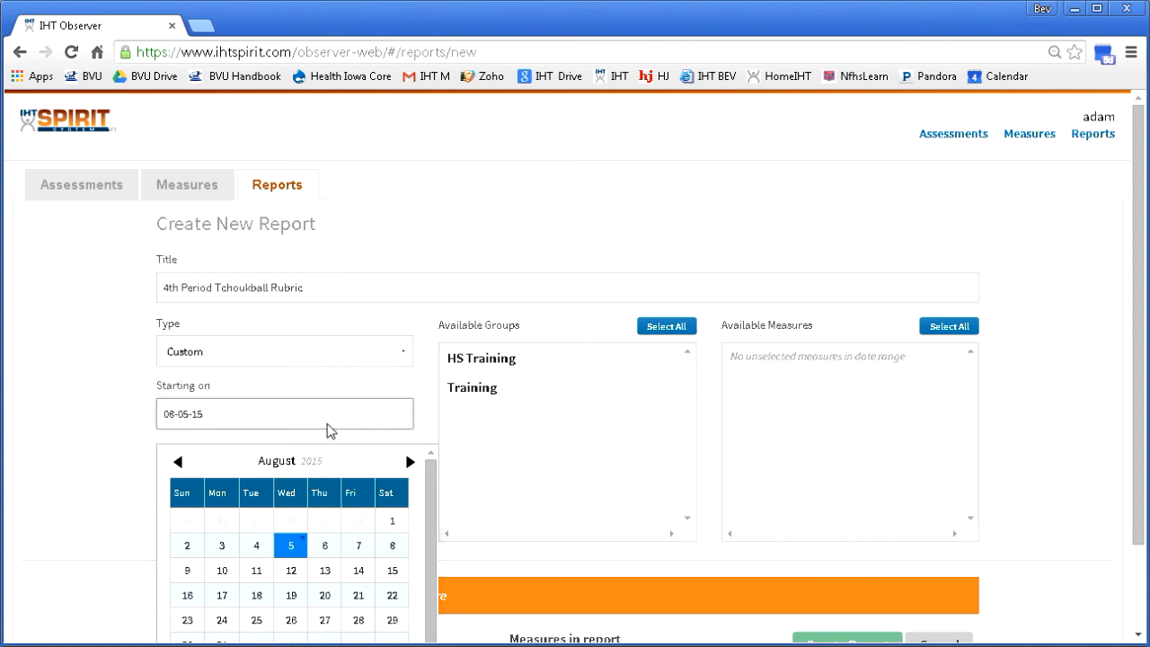
click(179, 462)
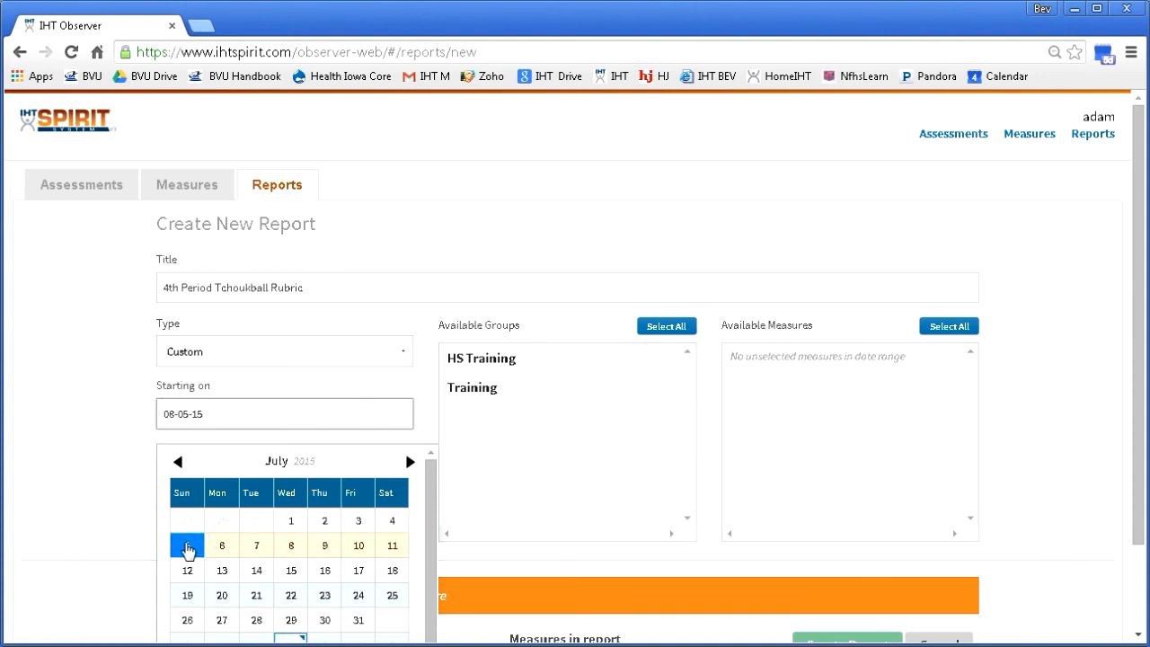
click(187, 549)
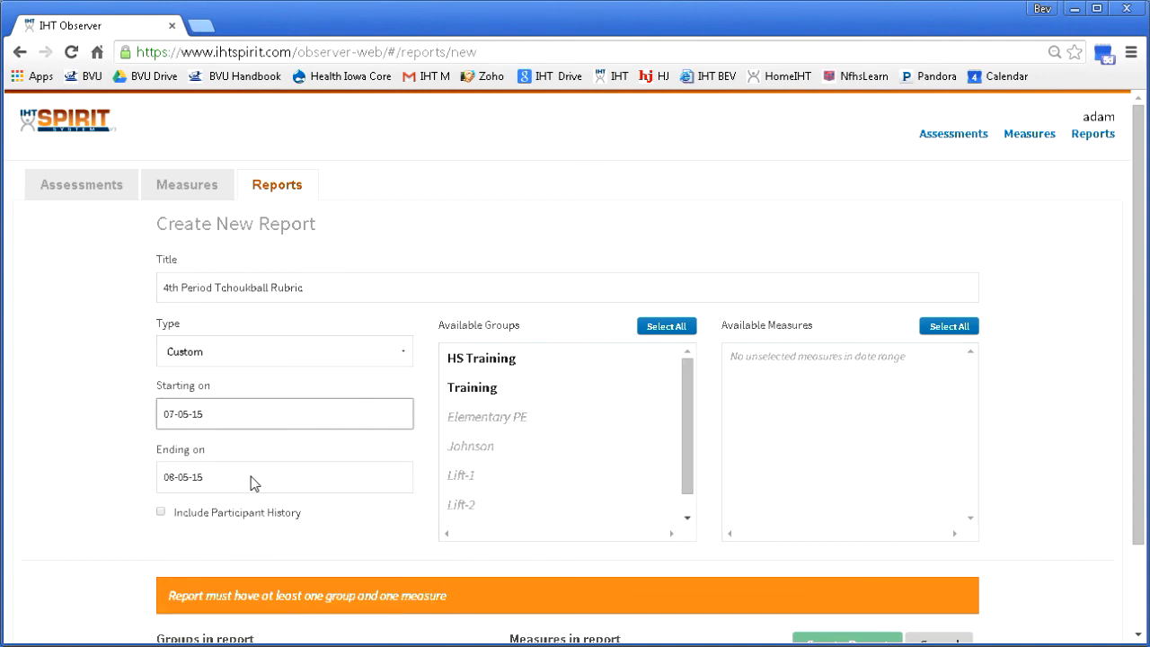
click(495, 358)
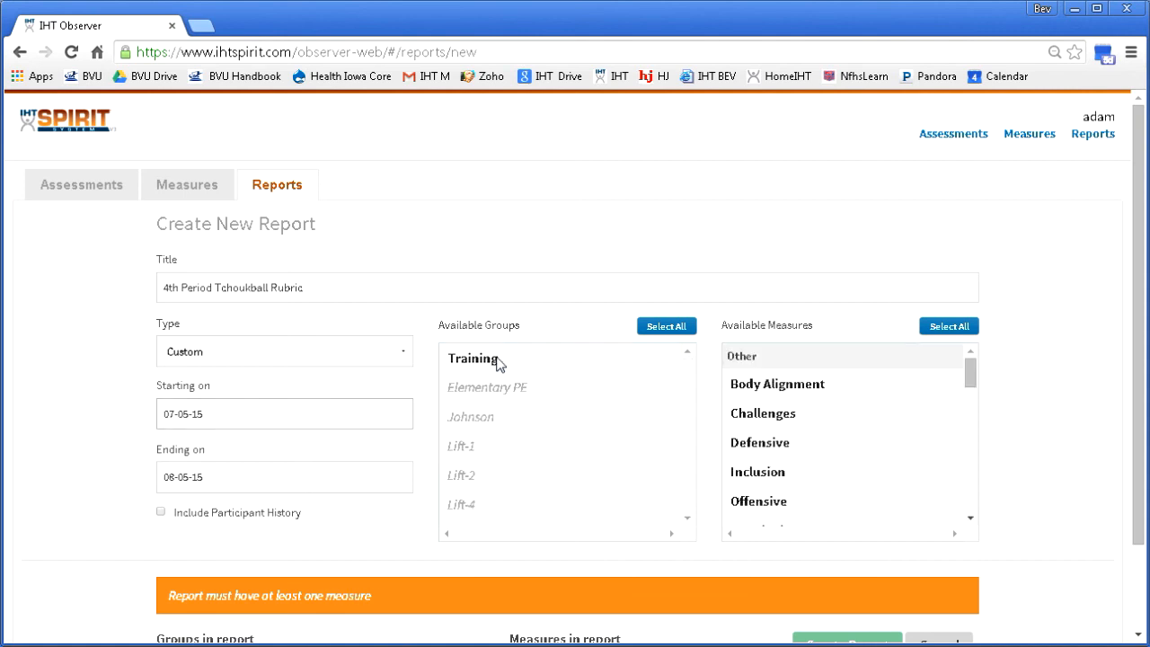
Step: Add the measures Challenges, Defensive, Inclusion, Offensive, Thinking Critically and (Rules) to the Tchoukball report
click(756, 415)
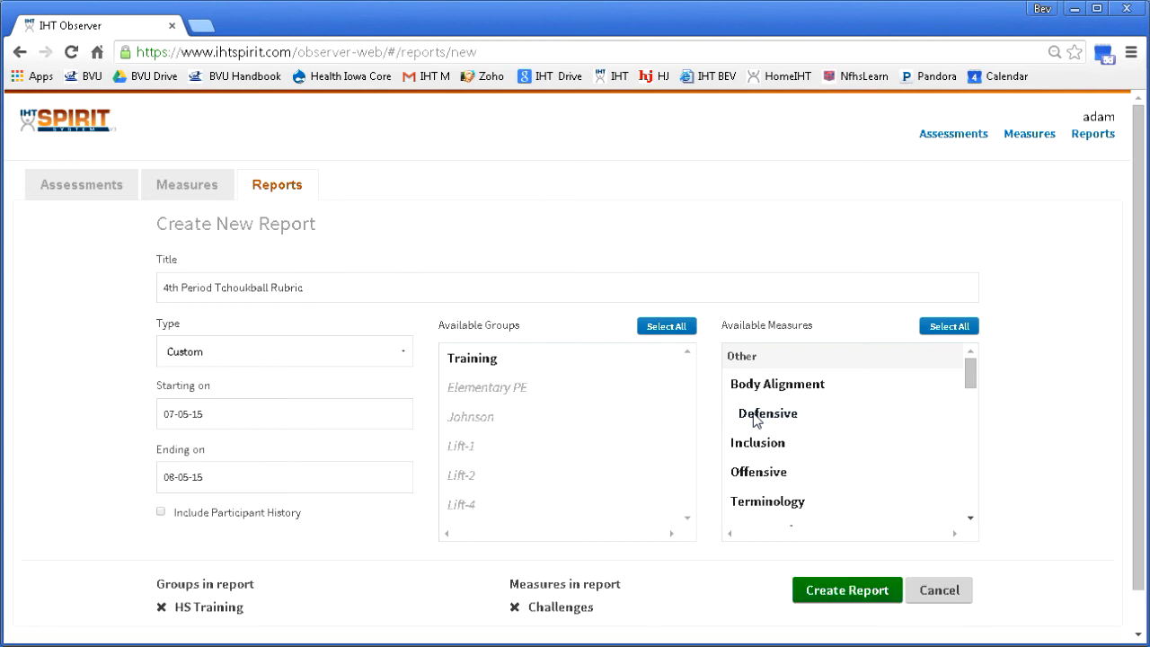
click(755, 415)
click(755, 415)
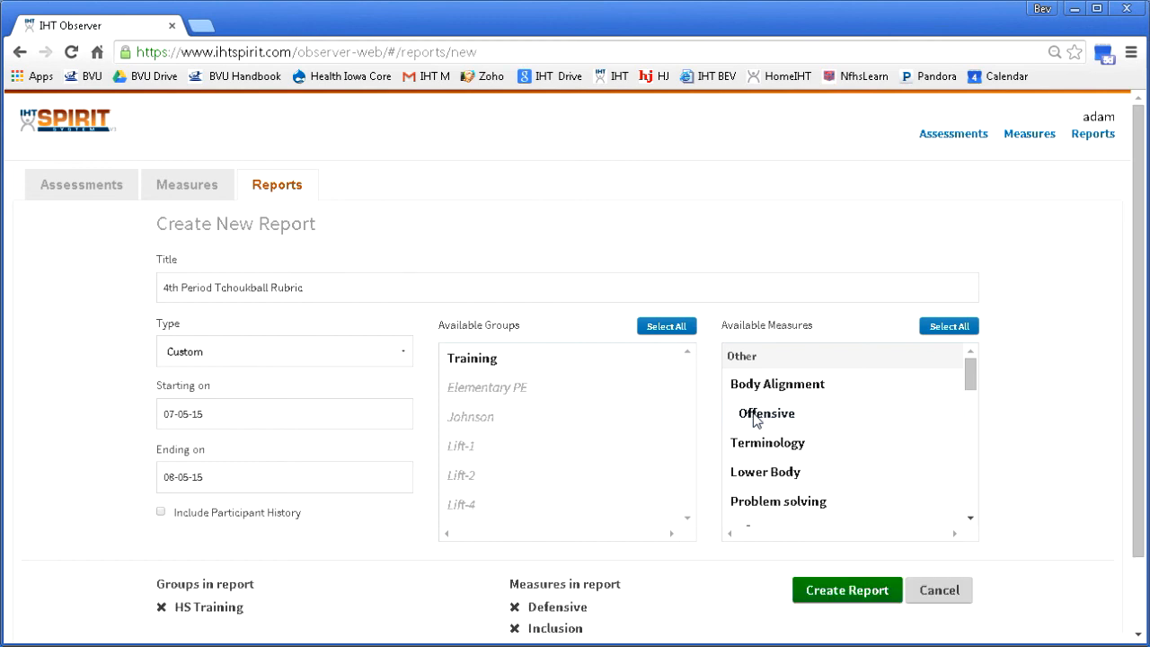
click(754, 415)
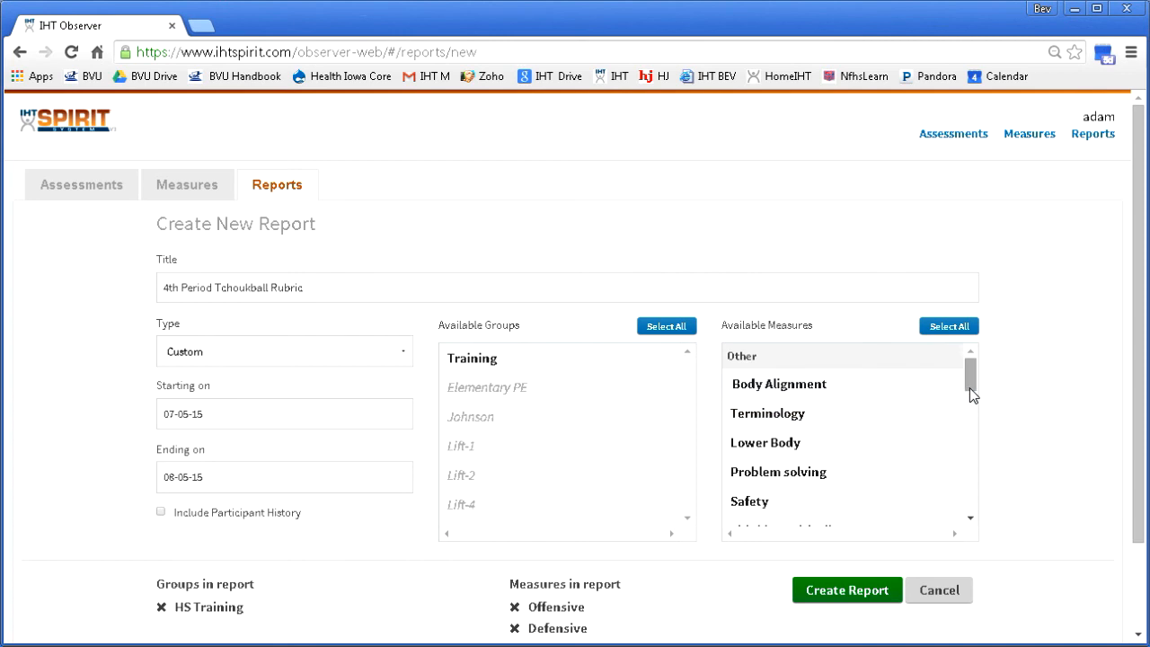
drag(971, 393, 971, 413)
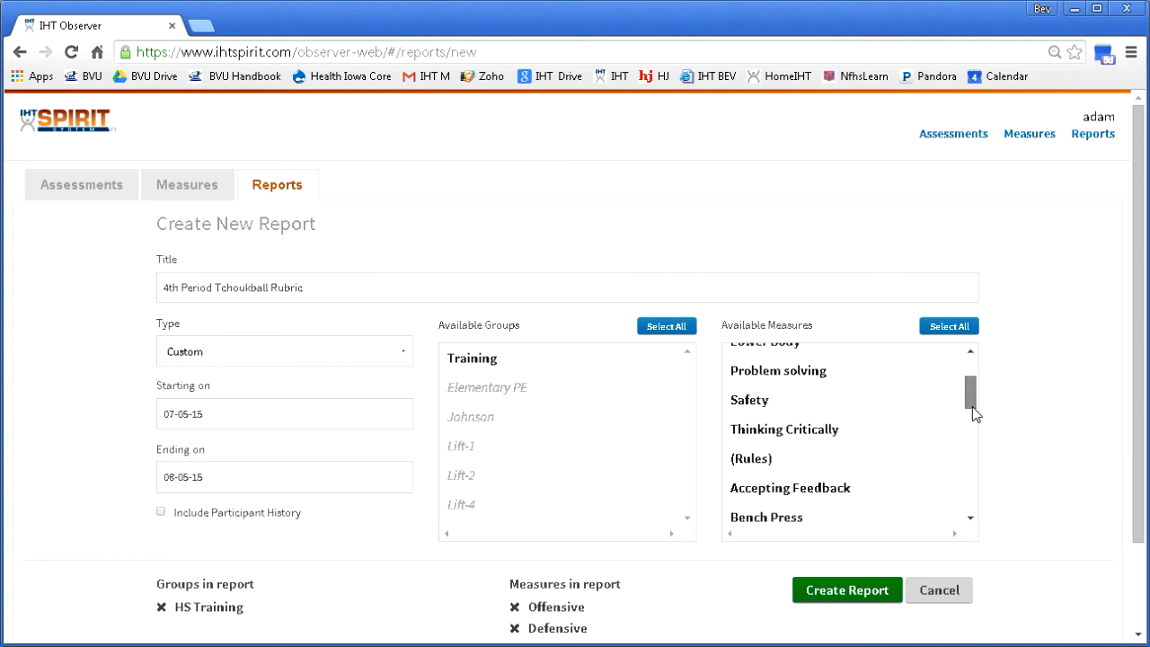
click(799, 432)
click(798, 431)
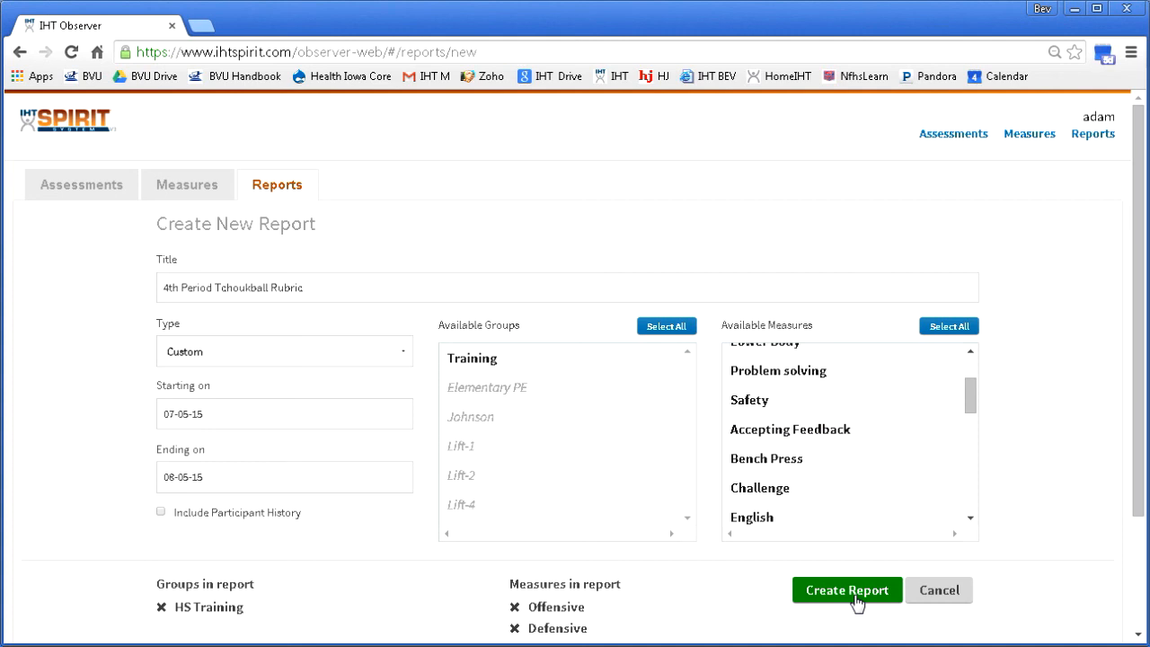
Step: Create the 4th Period Tchoukball Rubric report and open its downloaded Excel version
scroll(1141, 400, down, 2)
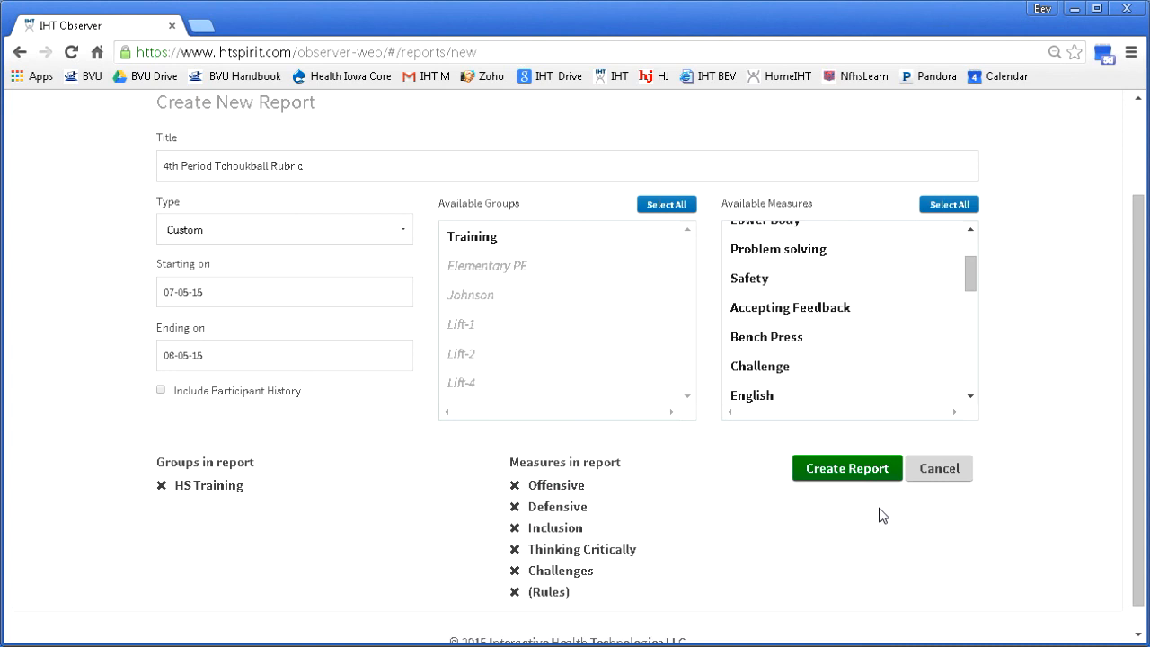
click(846, 468)
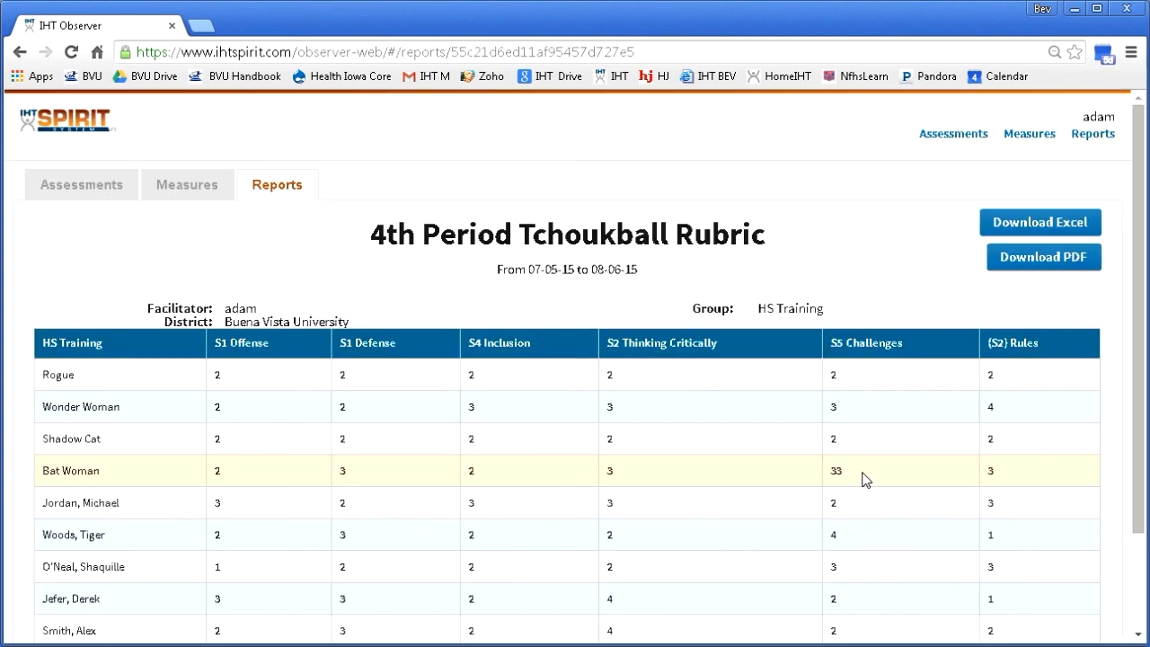
click(1074, 227)
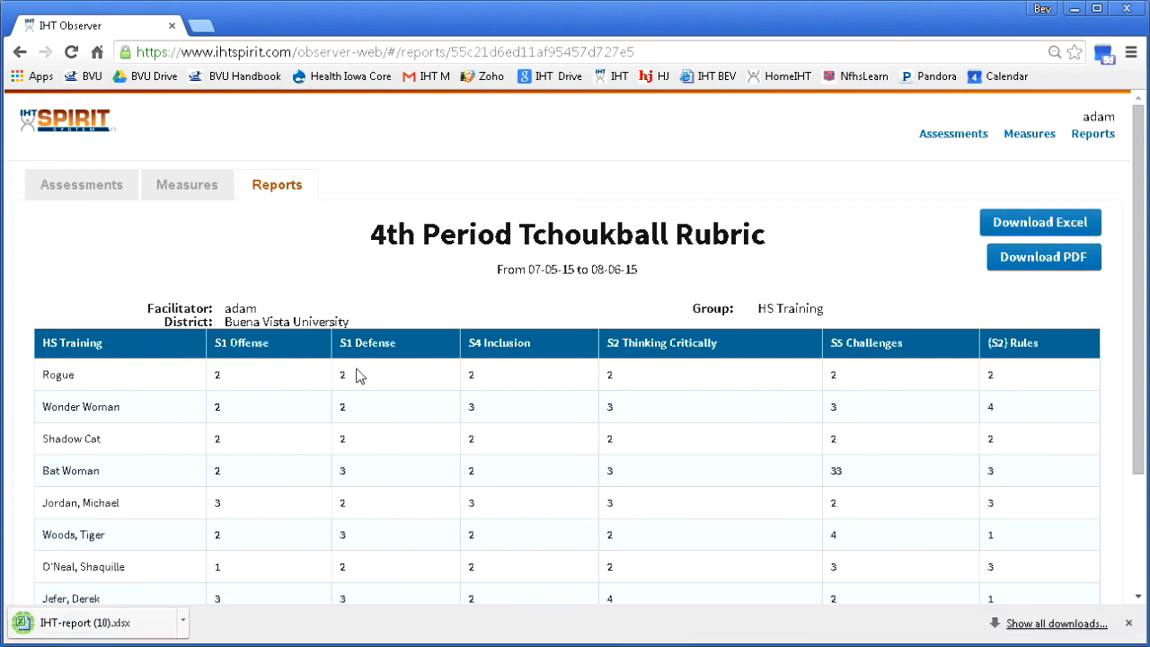
click(119, 629)
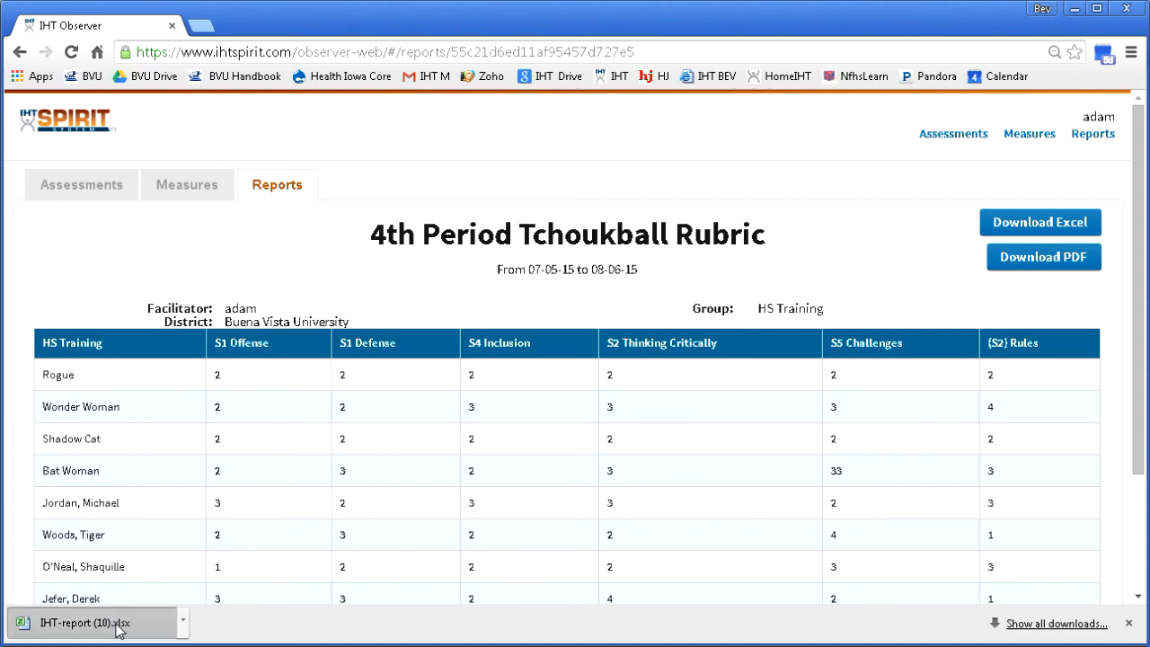